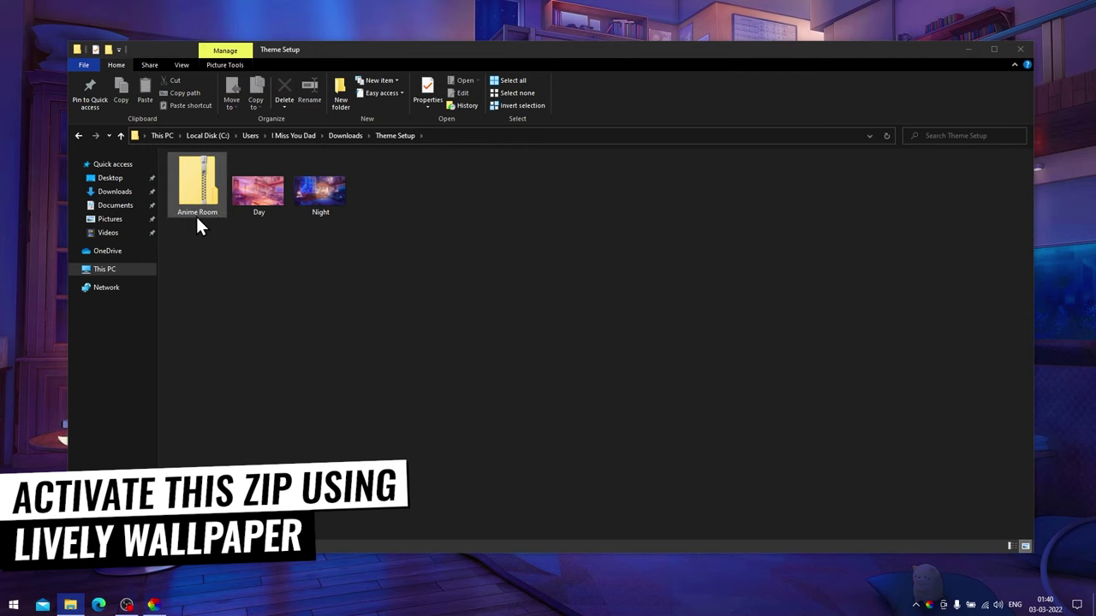
# - Switch to Lively Wallpaper, add the Anime Room zip from the Theme Setup folder as the desktop wallpaper, and minimize the open windows
pyautogui.click(155, 605)
pyautogui.click(208, 147)
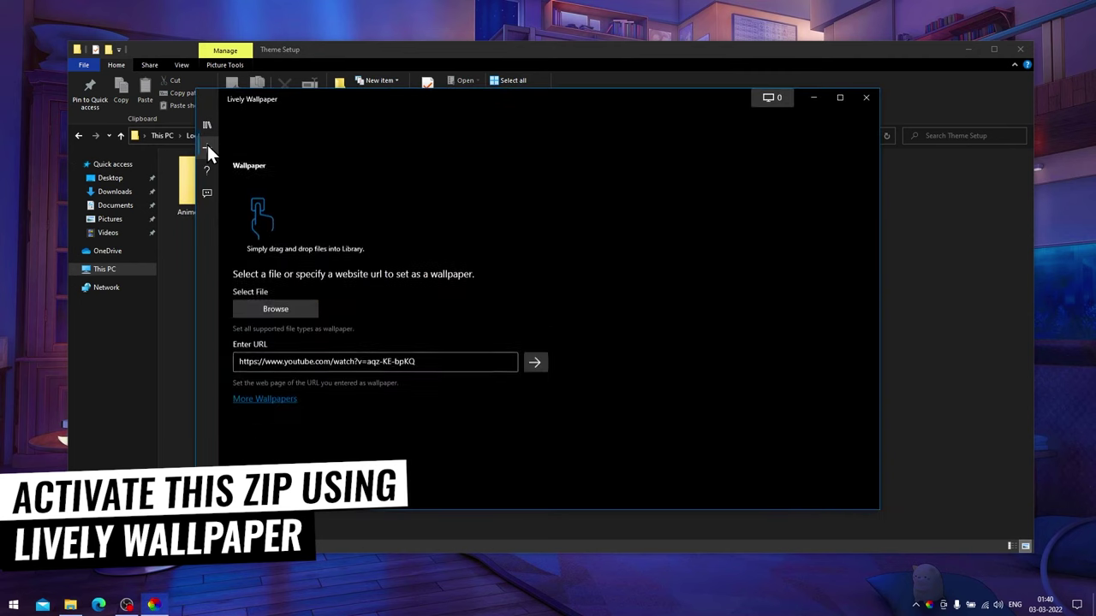
pyautogui.moveTo(277, 96); pyautogui.dragTo(454, 113)
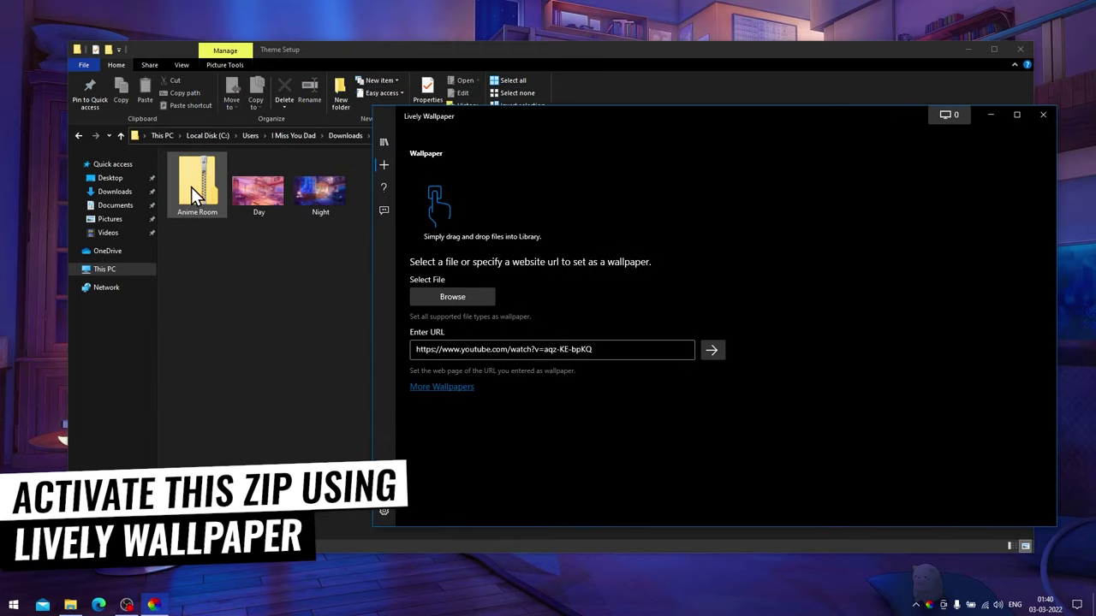
pyautogui.click(215, 200)
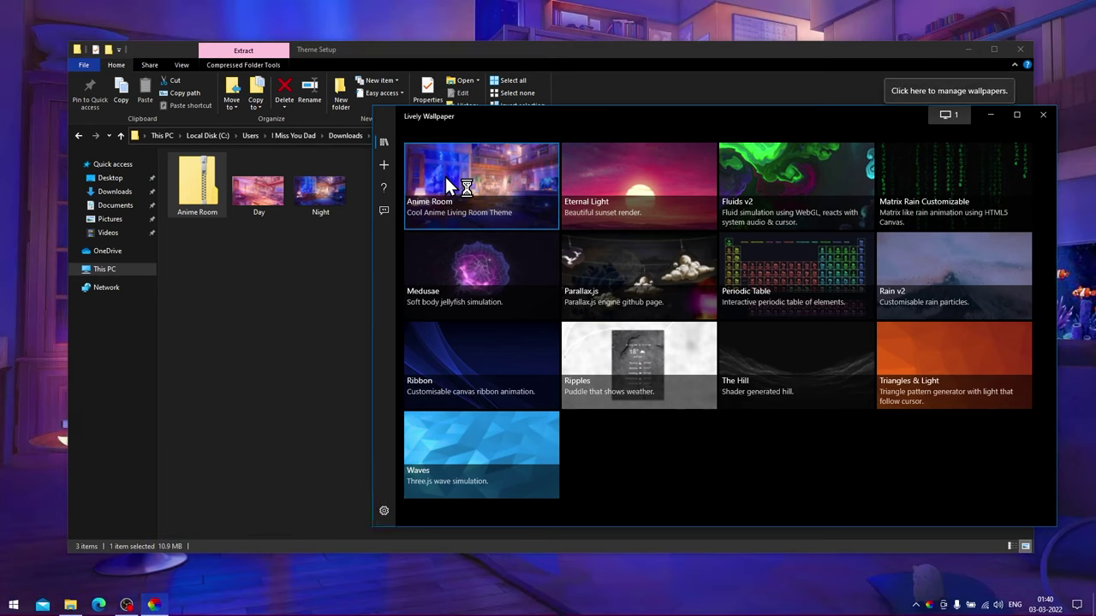
pyautogui.click(990, 113)
pyautogui.click(966, 50)
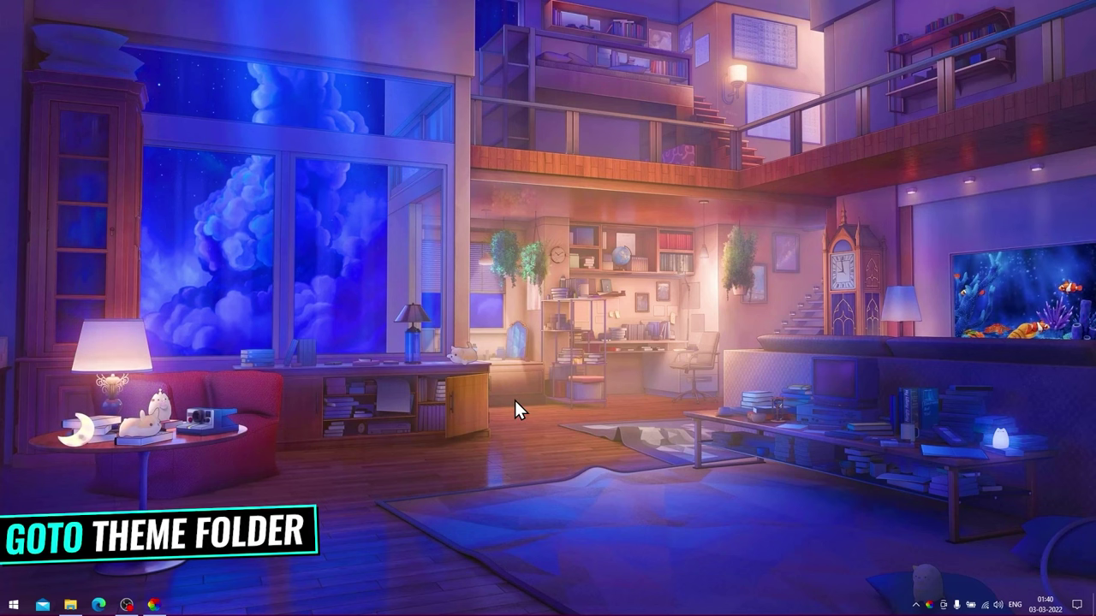
# - Return to the Downloads folder in File Explorer and launch the Rainmeter-4.5.12 installer
pyautogui.click(70, 605)
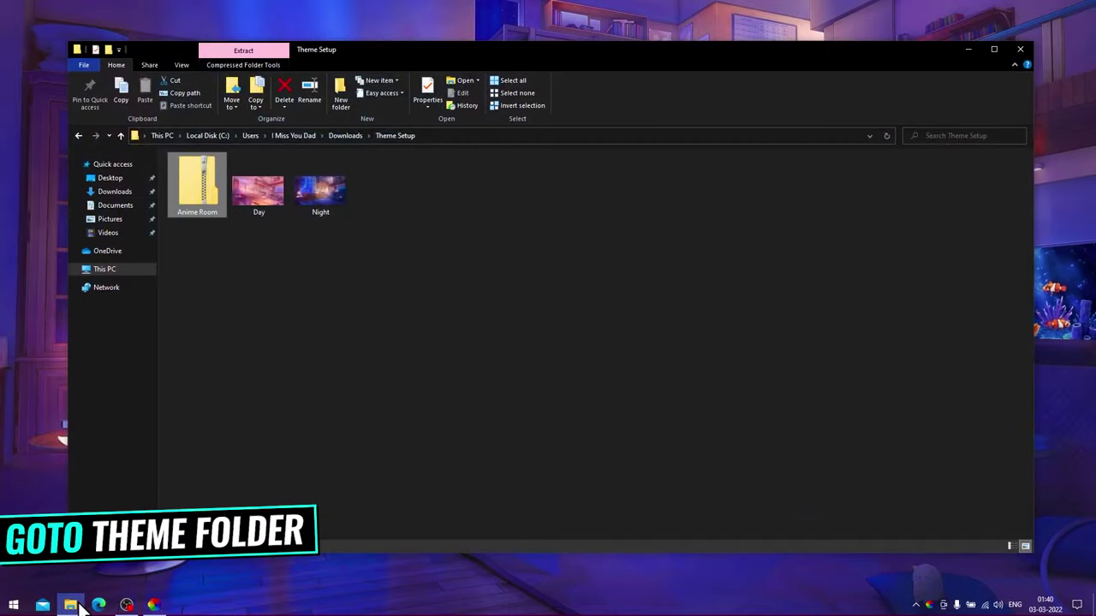
pyautogui.click(78, 136)
pyautogui.click(442, 188)
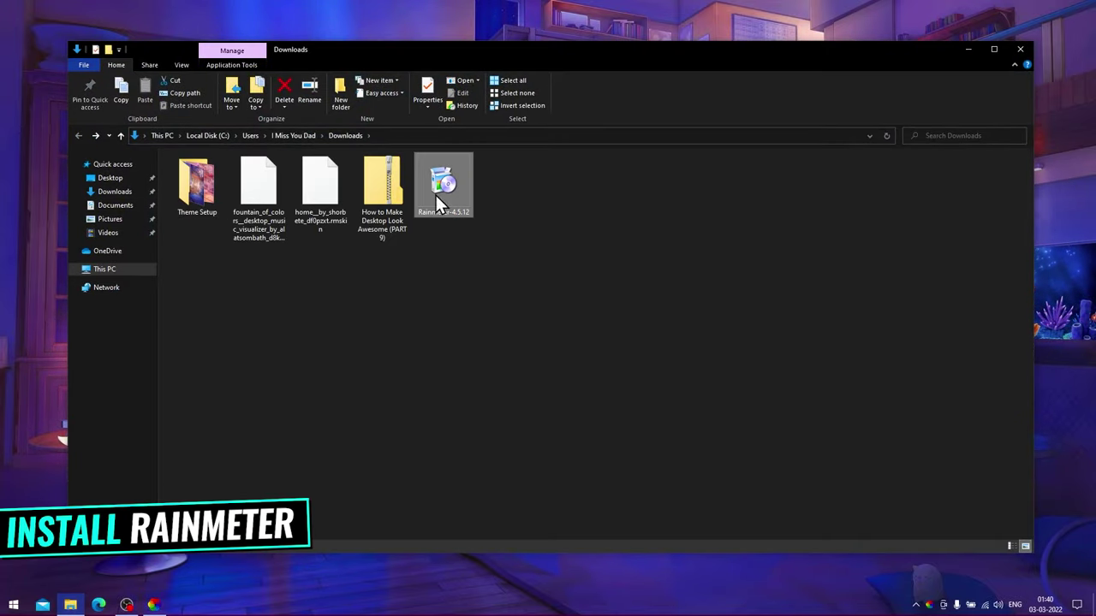
pyautogui.rightClick(440, 181)
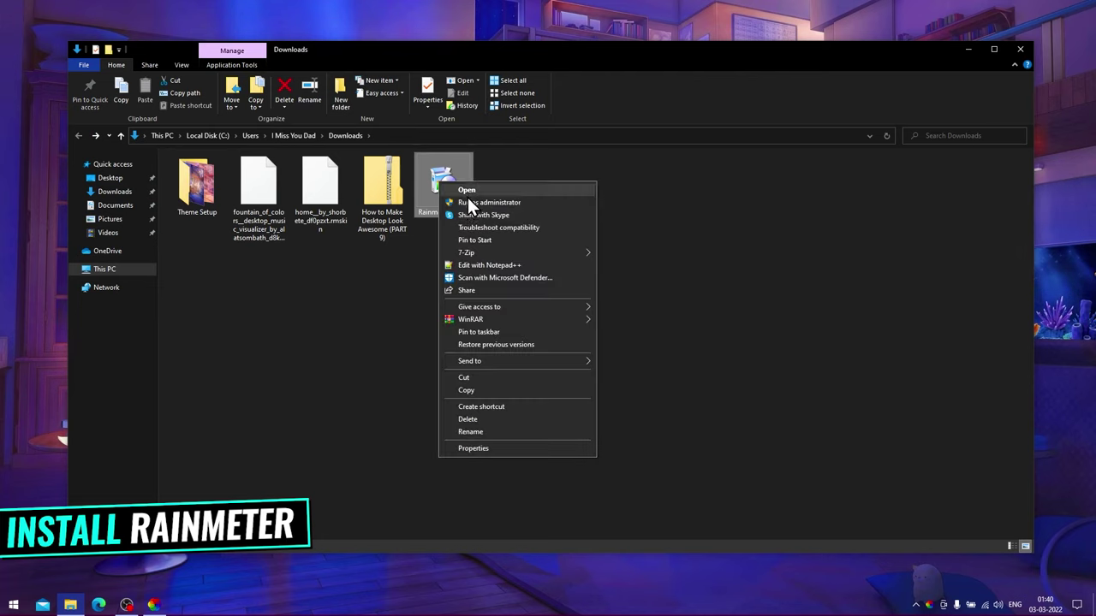
pyautogui.click(468, 200)
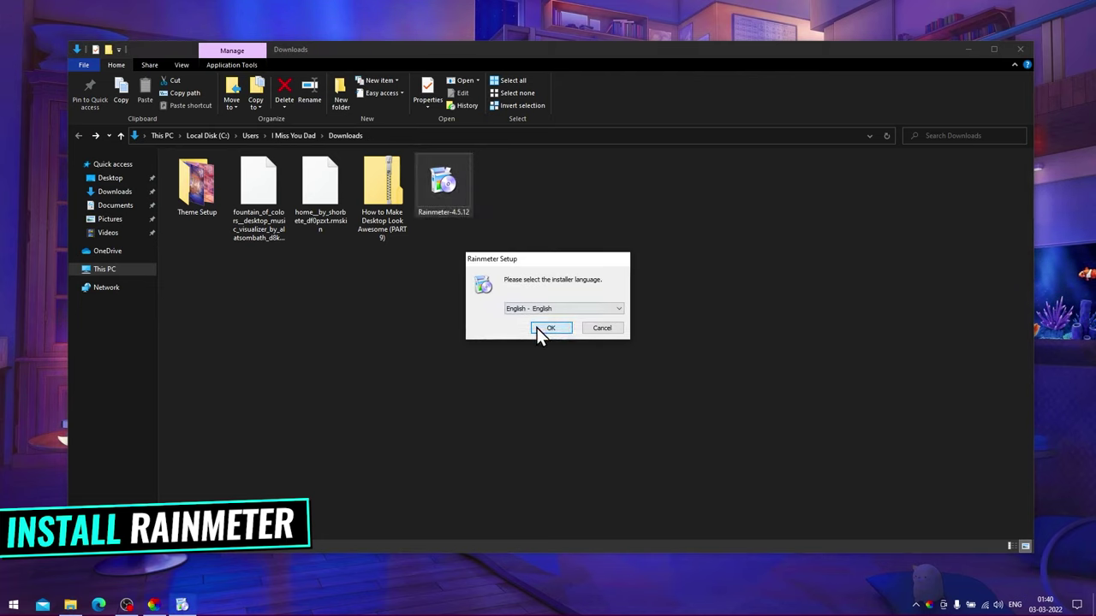
# - Install the 64-bit version of Rainmeter in English with launch on startup enabled, and finish setup with Rainmeter running
pyautogui.click(538, 332)
pyautogui.click(604, 393)
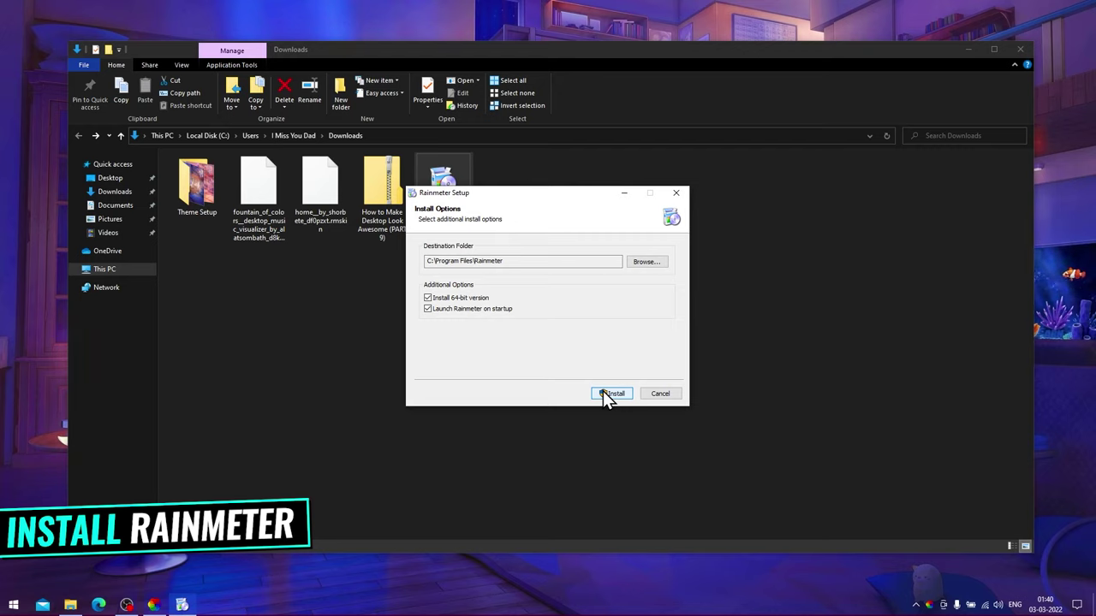
pyautogui.click(602, 393)
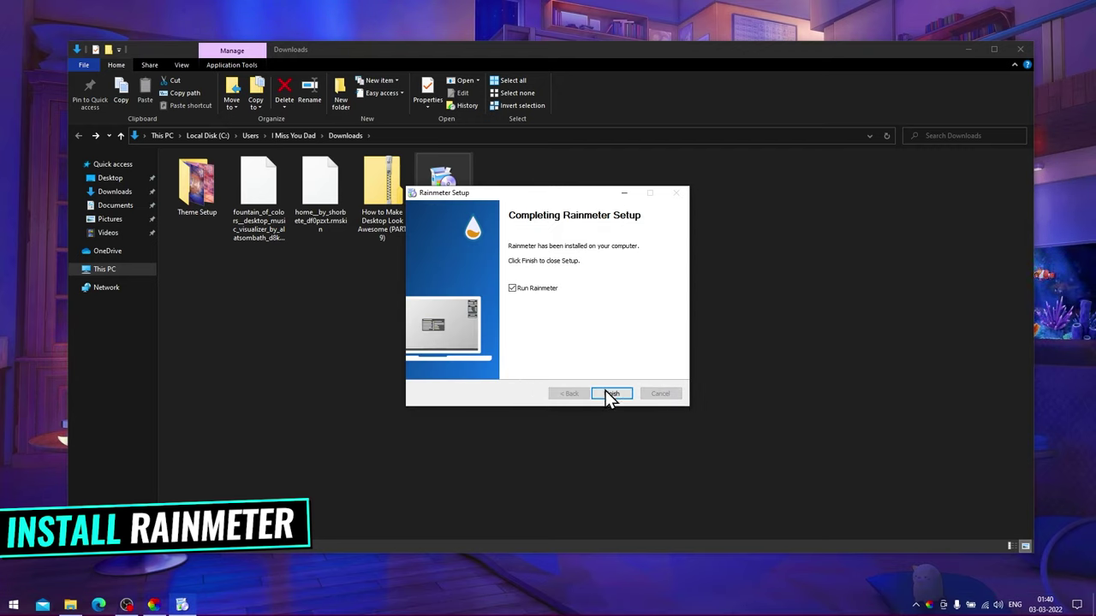
pyautogui.click(605, 391)
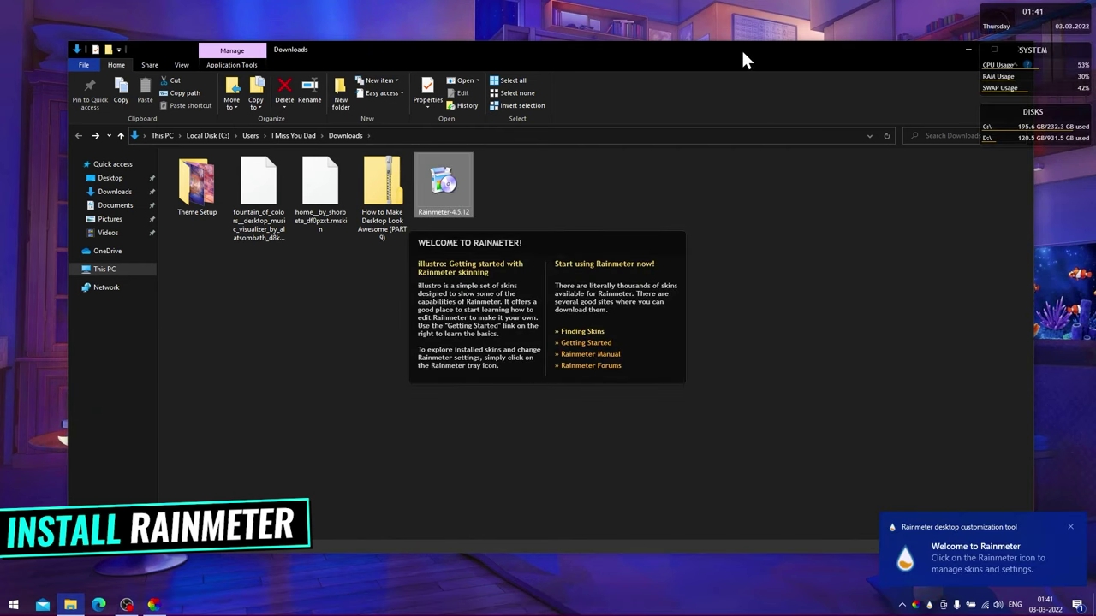
# - Minimize File Explorer and unload Rainmeter's default welcome, disks, system and clock skins from the desktop
pyautogui.click(967, 50)
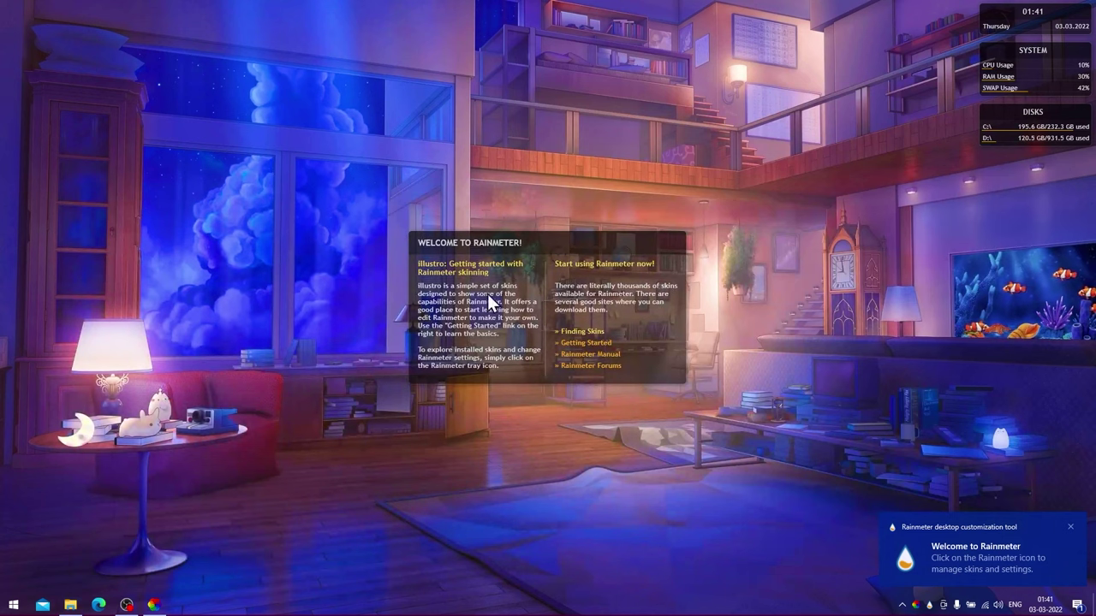
pyautogui.rightClick(552, 275)
pyautogui.click(597, 397)
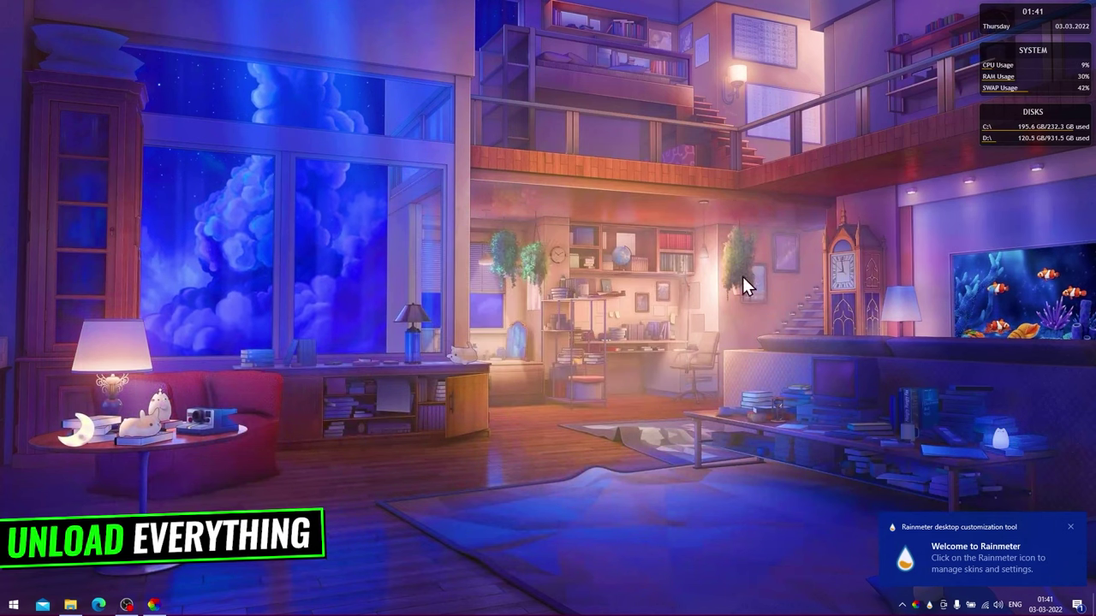
pyautogui.rightClick(1035, 127)
pyautogui.click(1031, 248)
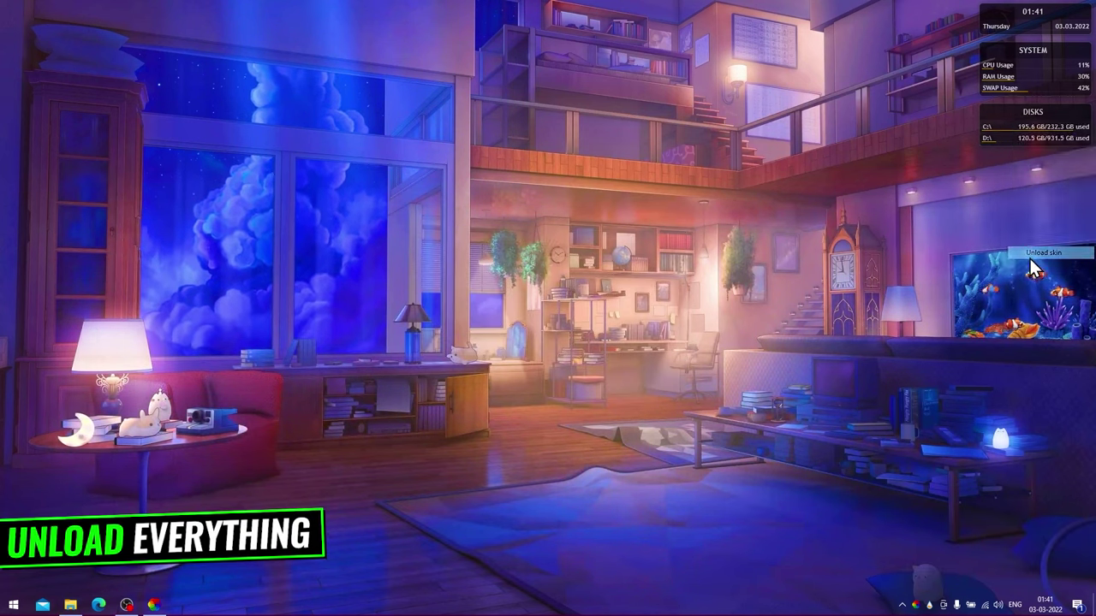
pyautogui.rightClick(1025, 92)
pyautogui.click(1037, 210)
pyautogui.rightClick(1034, 23)
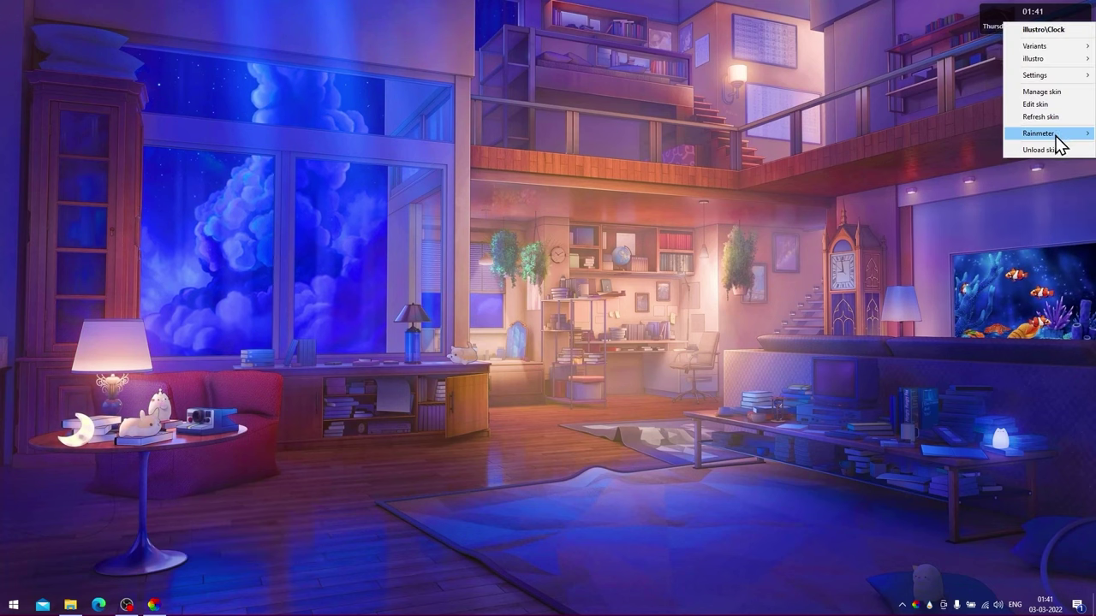
pyautogui.click(1054, 149)
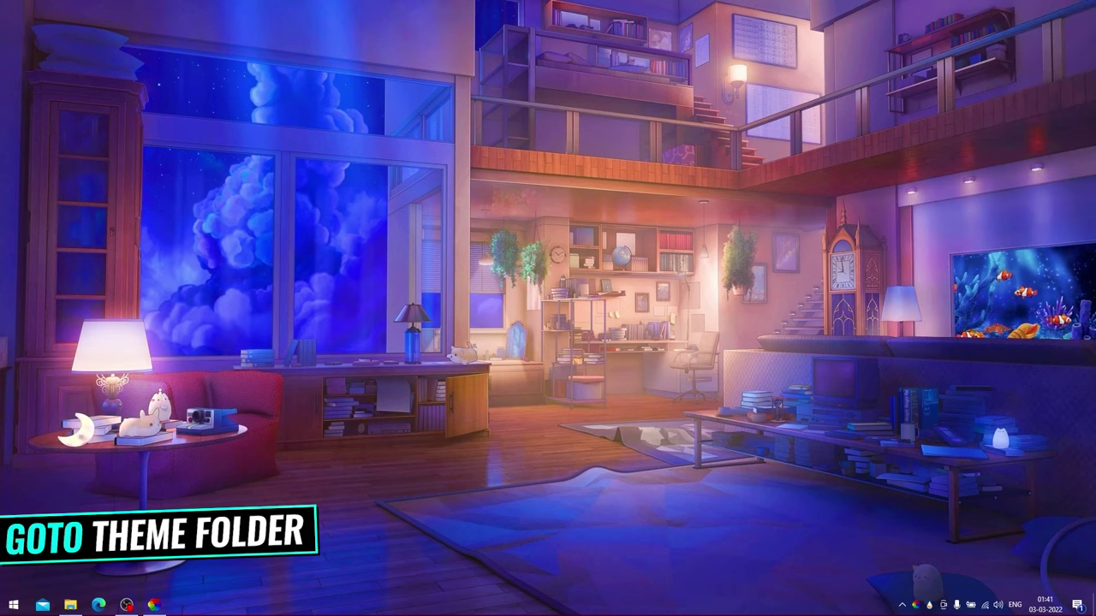
# - Refresh the Downloads folder and install the Fountain of Colors package's plugins, excluding the skin itself and leaving included skins unloaded
pyautogui.click(70, 605)
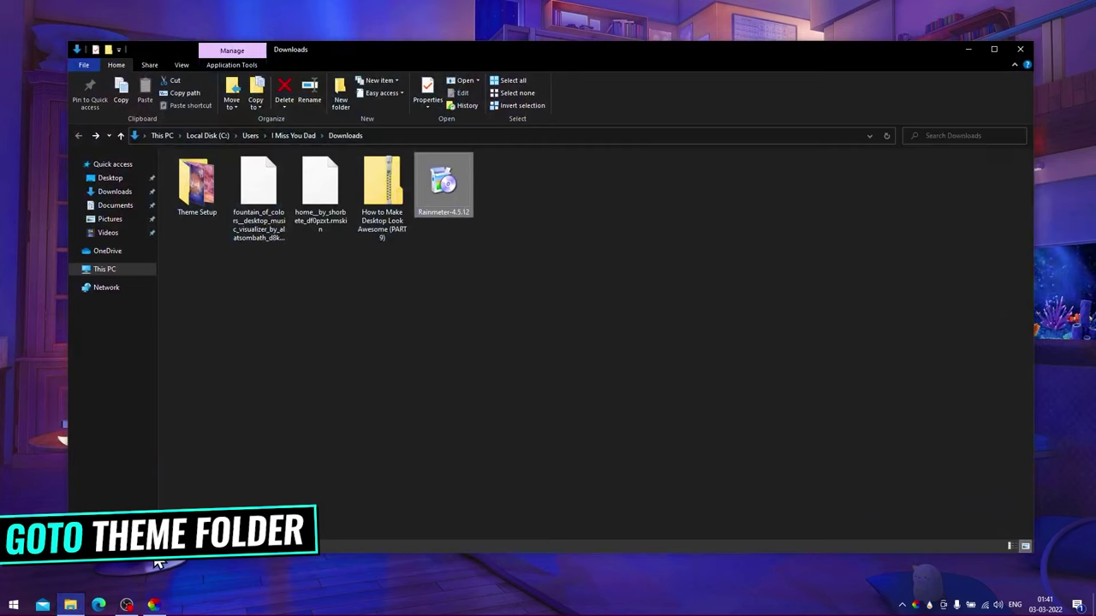
pyautogui.rightClick(257, 393)
pyautogui.click(274, 468)
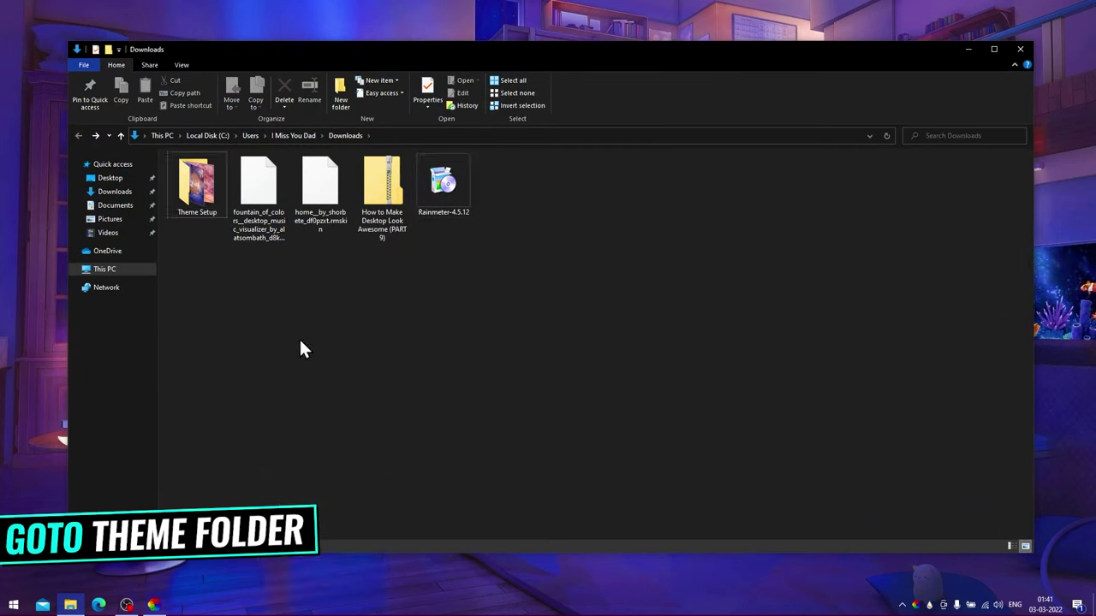
pyautogui.click(238, 214)
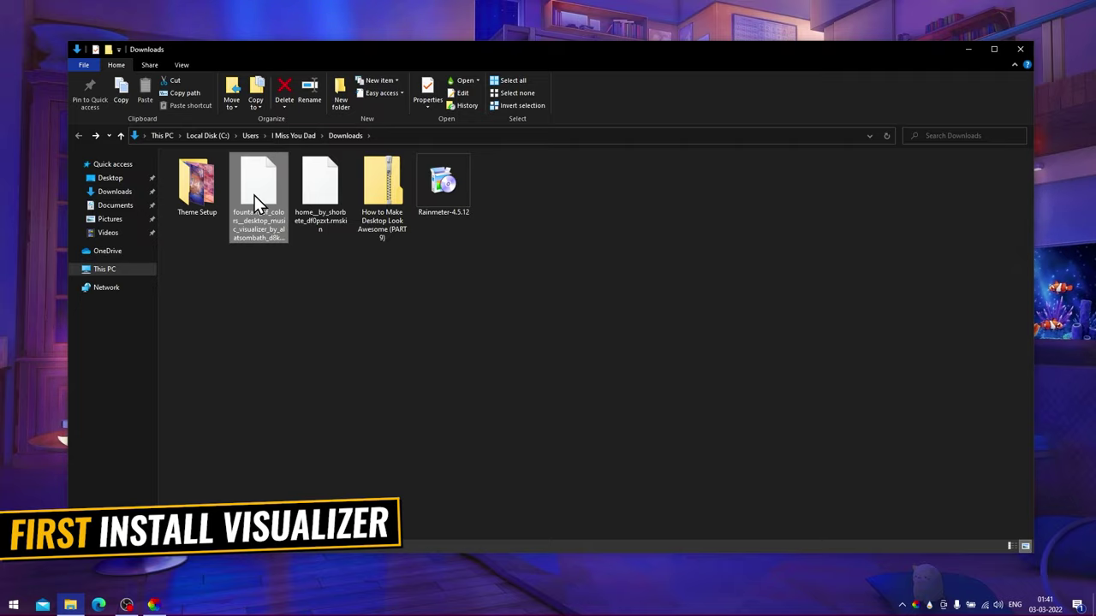
pyautogui.rightClick(254, 196)
pyautogui.click(270, 203)
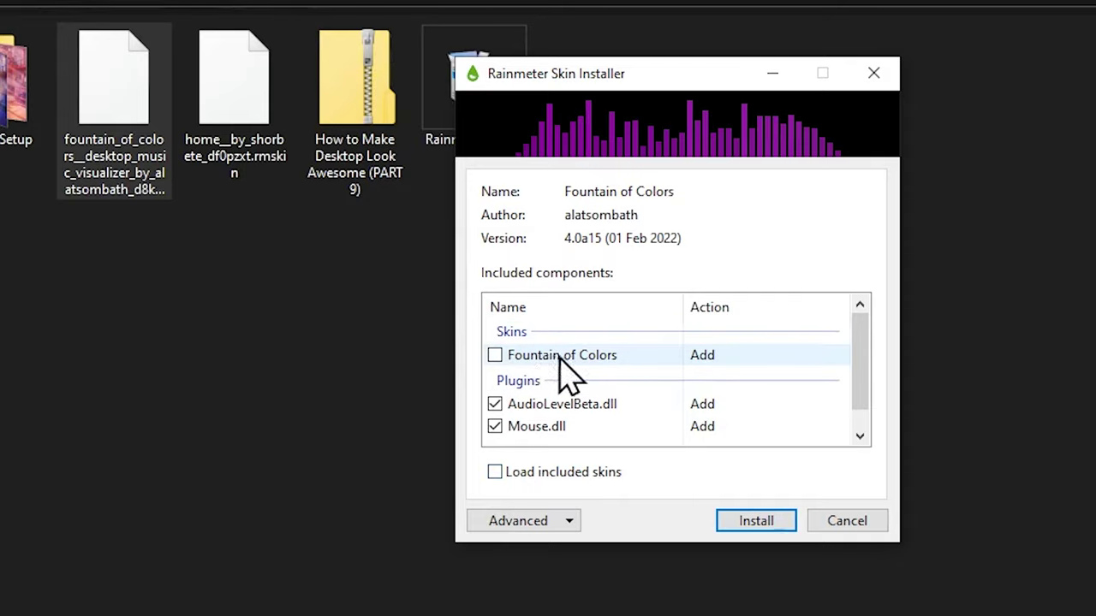
pyautogui.click(750, 524)
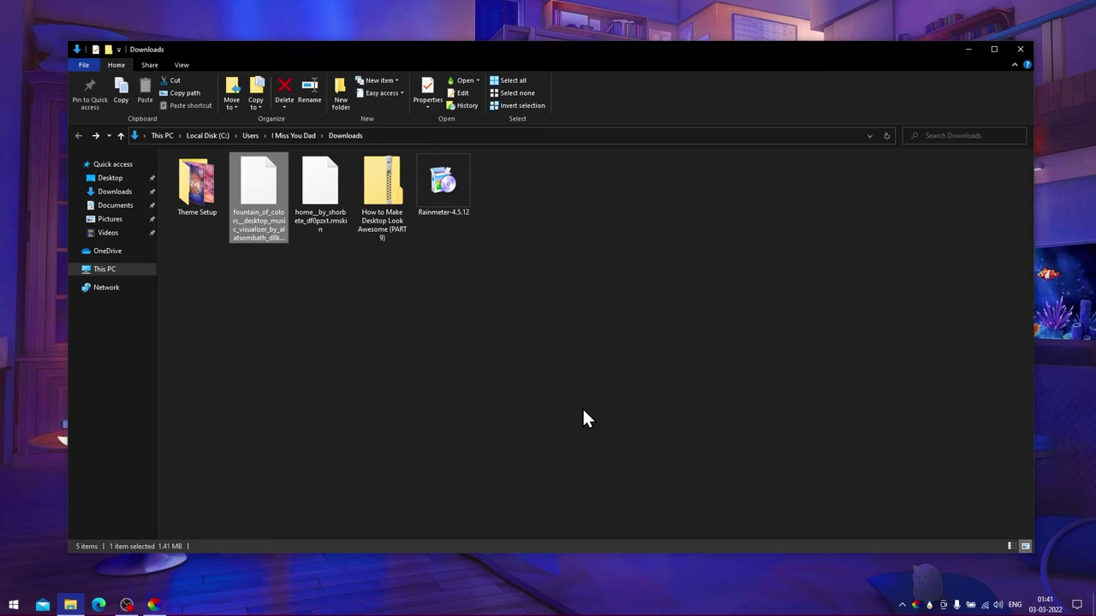
# - Install the Home Rainmeter skin package from the Downloads folder and minimize File Explorer
pyautogui.click(304, 192)
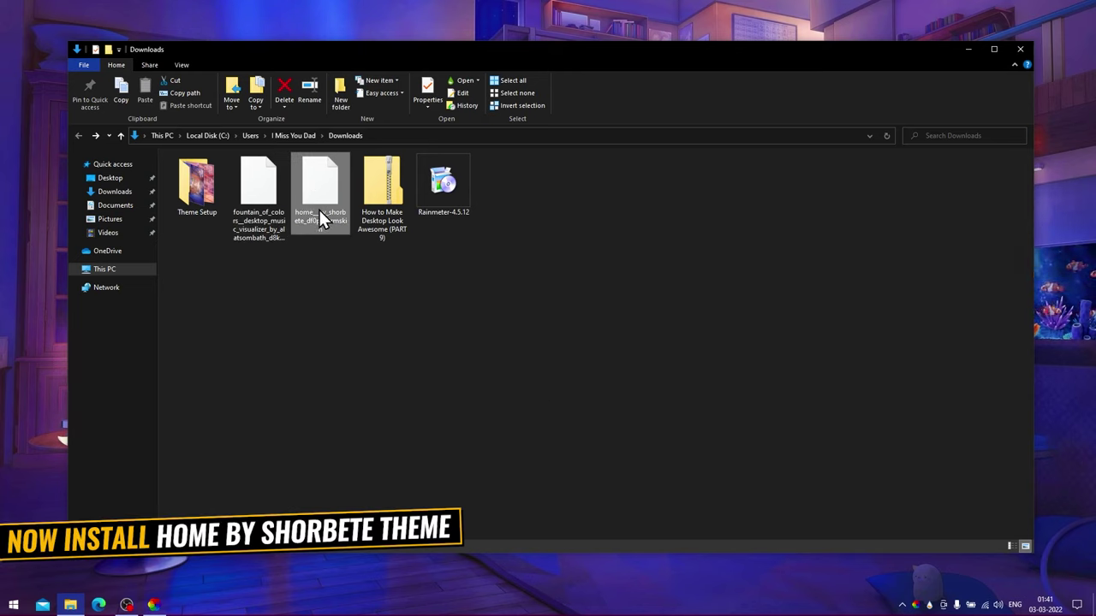
pyautogui.rightClick(318, 194)
pyautogui.click(333, 200)
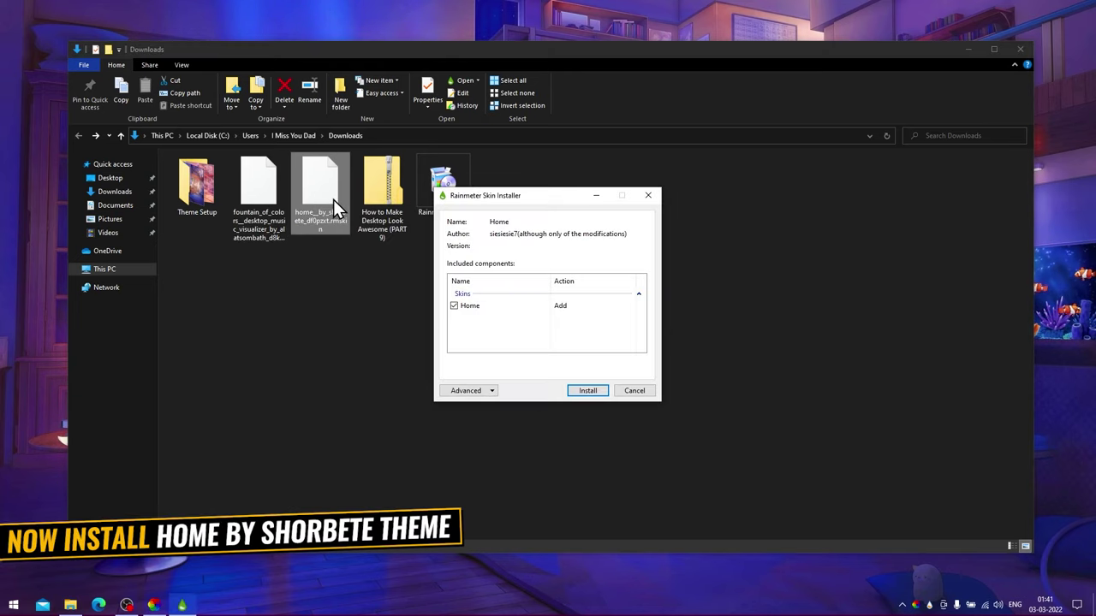
pyautogui.click(587, 390)
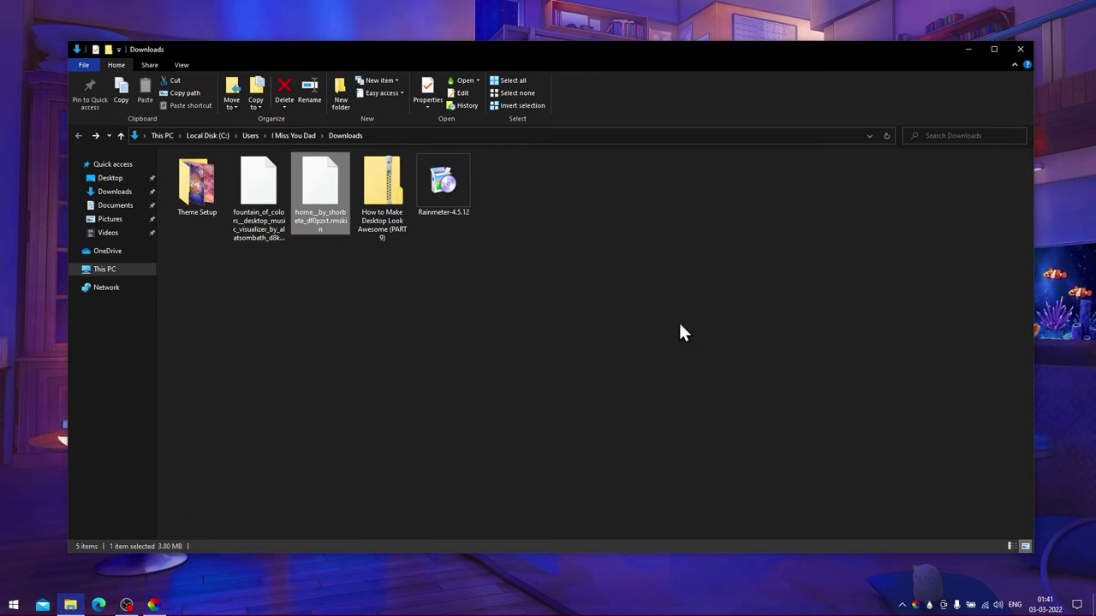
pyautogui.click(967, 49)
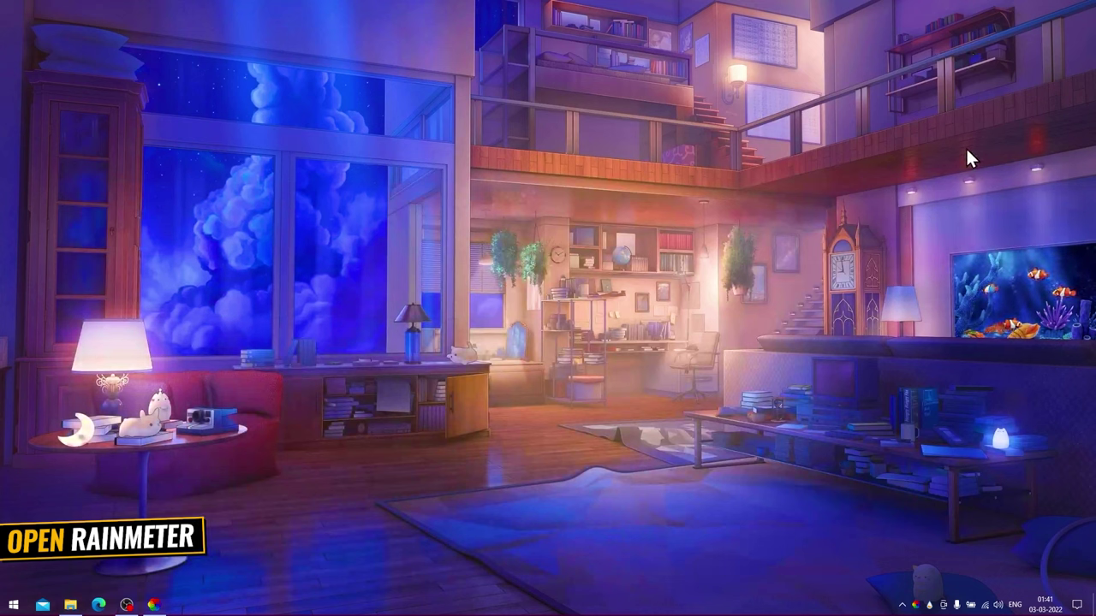
# - Open the Rainmeter manager and load Time.ini from the Home skin's DateAndTime folder
pyautogui.click(929, 605)
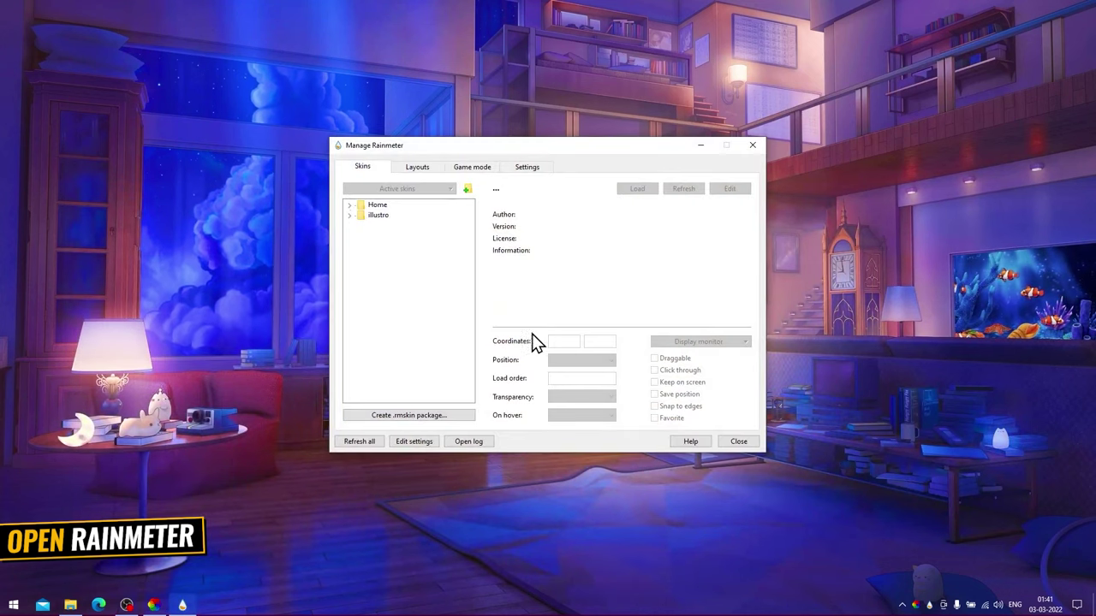
pyautogui.click(349, 207)
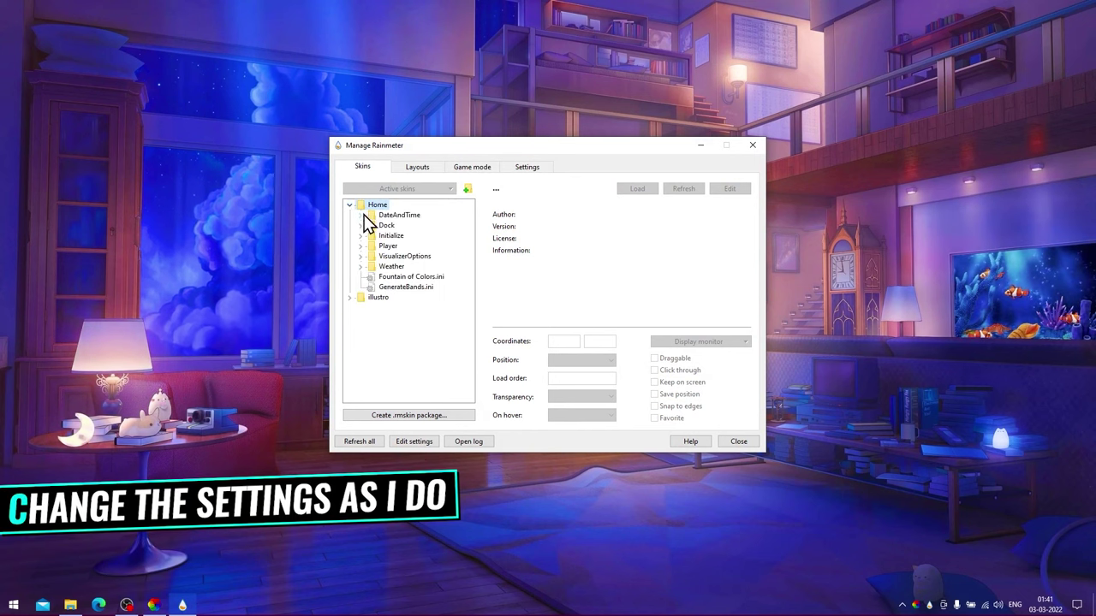
pyautogui.click(361, 215)
pyautogui.click(404, 236)
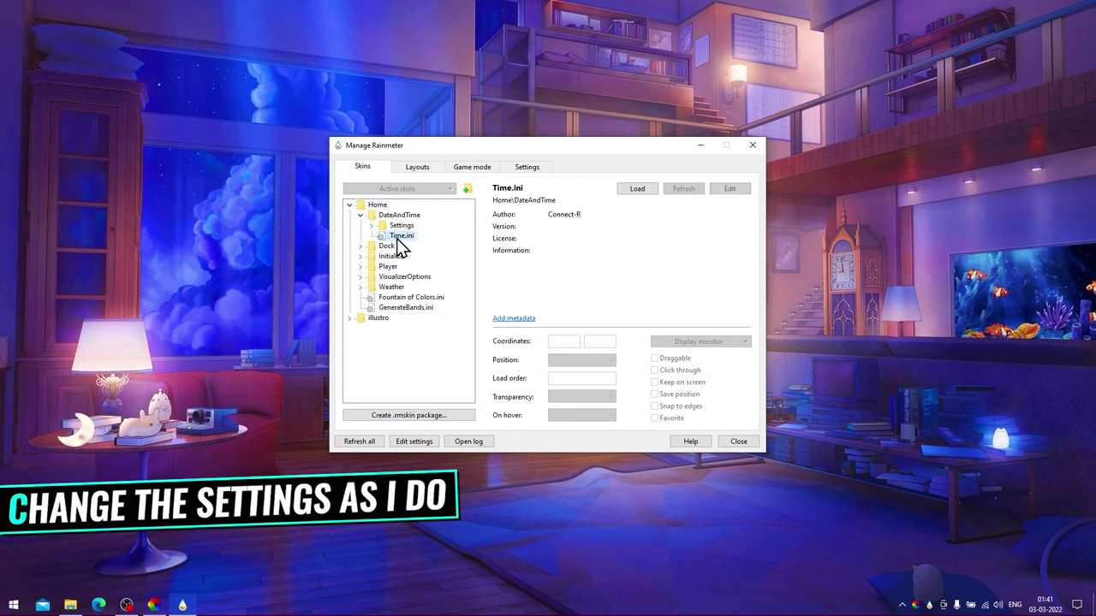
pyautogui.rightClick(410, 244)
pyautogui.click(422, 250)
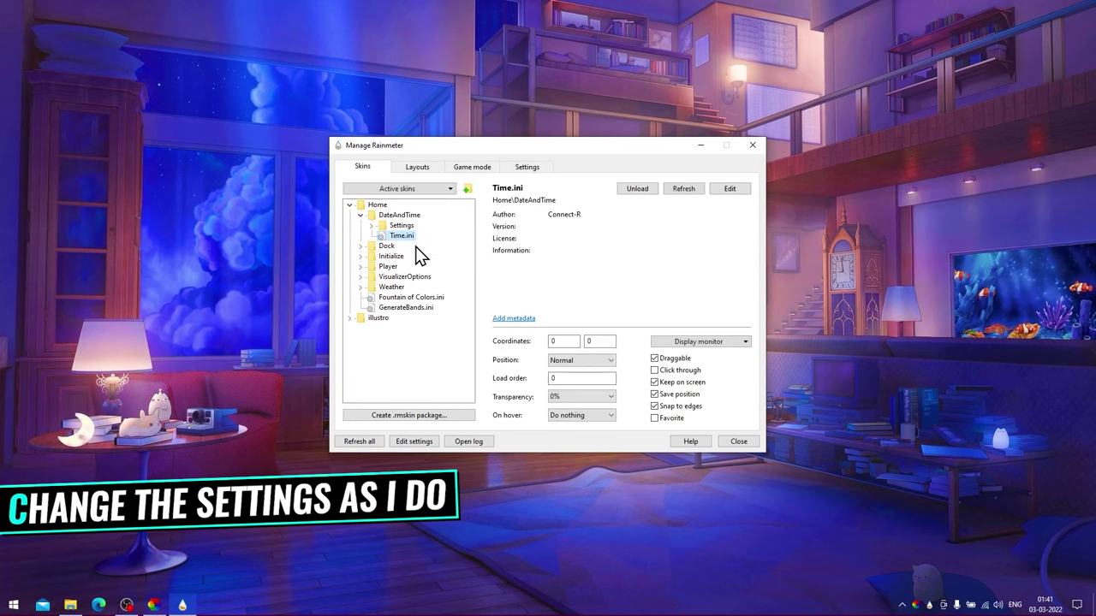
# - Move the Rainmeter manager aside and place the clock skin over the wallpaper's large window at about coordinates 486, 280
pyautogui.moveTo(438, 145); pyautogui.dragTo(723, 184)
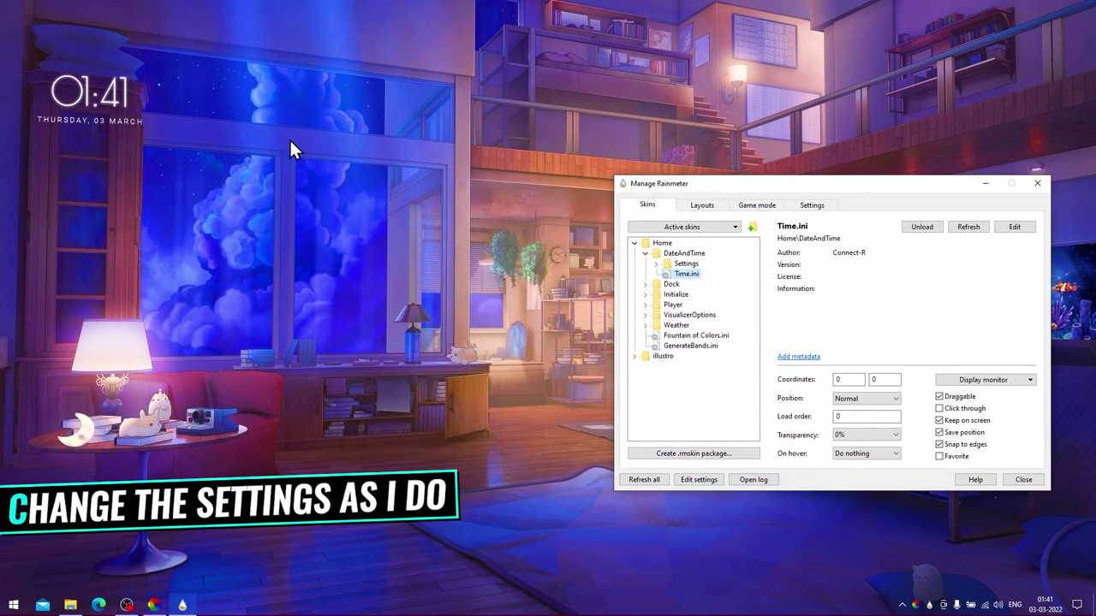
pyautogui.moveTo(112, 95); pyautogui.dragTo(305, 215)
pyautogui.moveTo(379, 251); pyautogui.dragTo(388, 254)
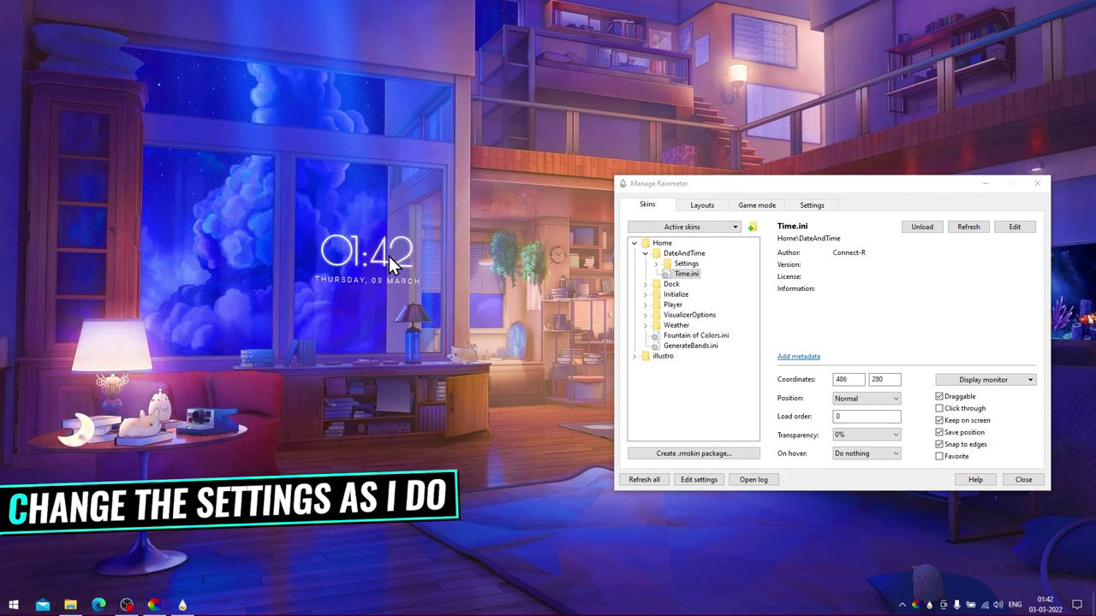
# - Load Settings.ini from the DateAndTime Settings folder and switch the desktop clock to the 12 h format
pyautogui.click(684, 264)
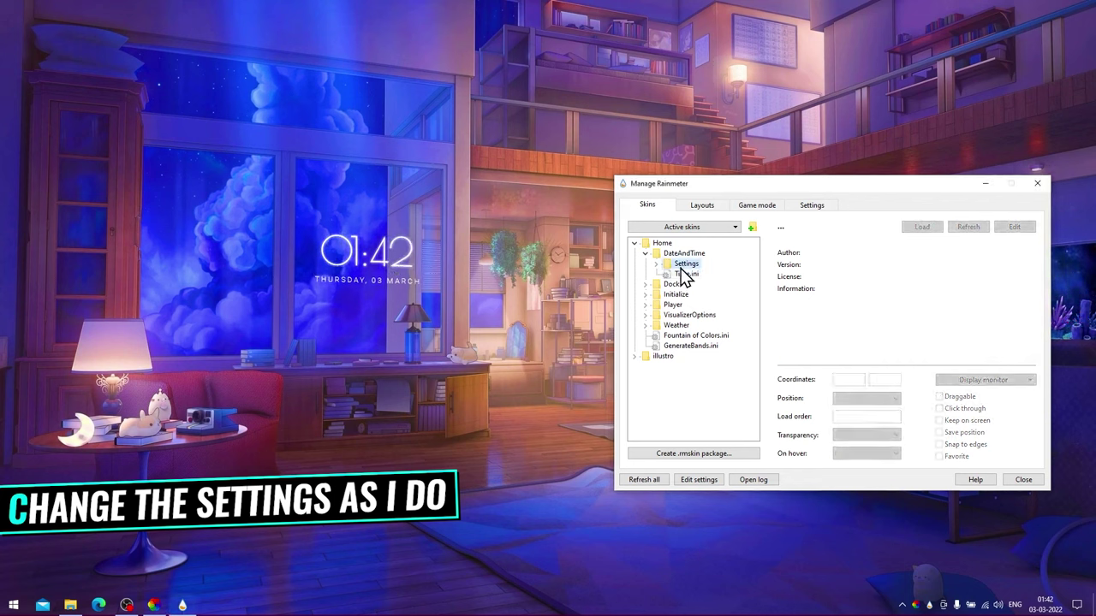
pyautogui.click(655, 264)
pyautogui.click(690, 275)
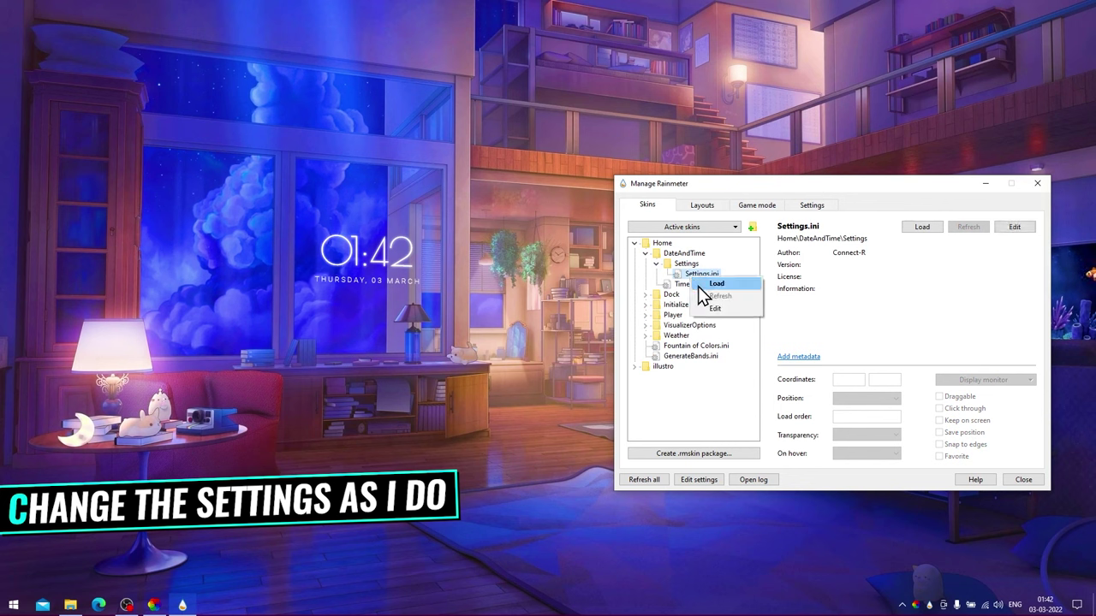
pyautogui.doubleClick(698, 276)
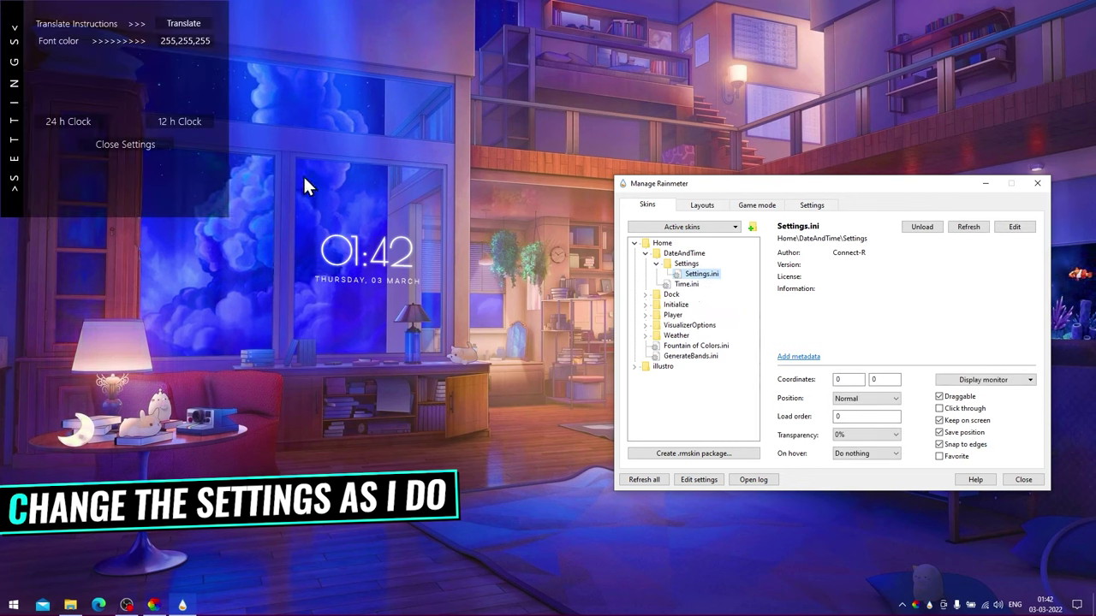
pyautogui.click(182, 125)
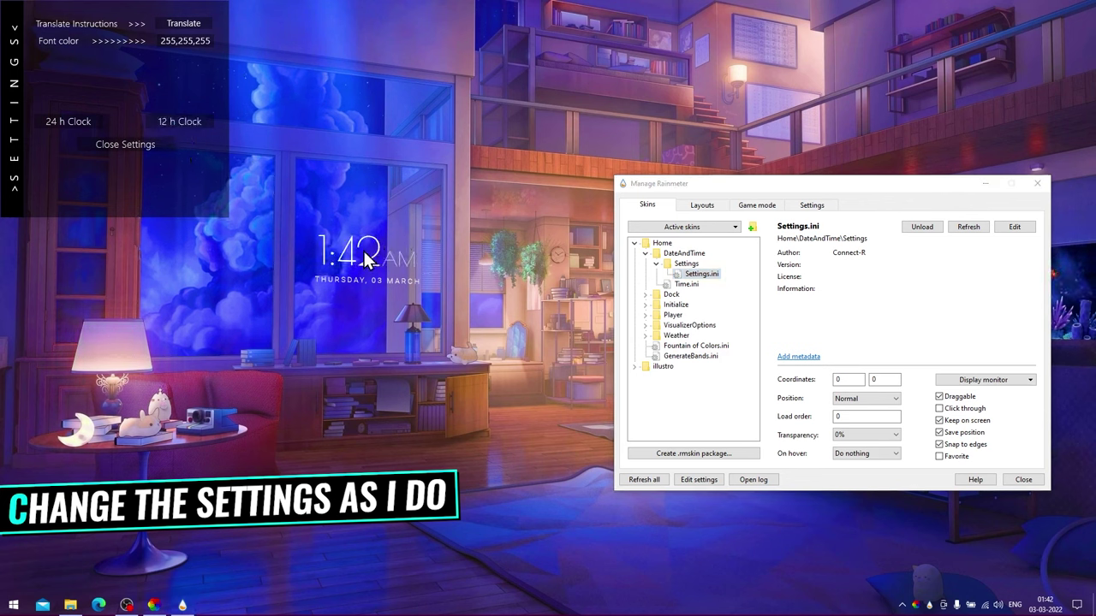
# - Close the clock's settings skin and turn off Draggable for Time.ini in the DateAndTime folder
pyautogui.click(128, 145)
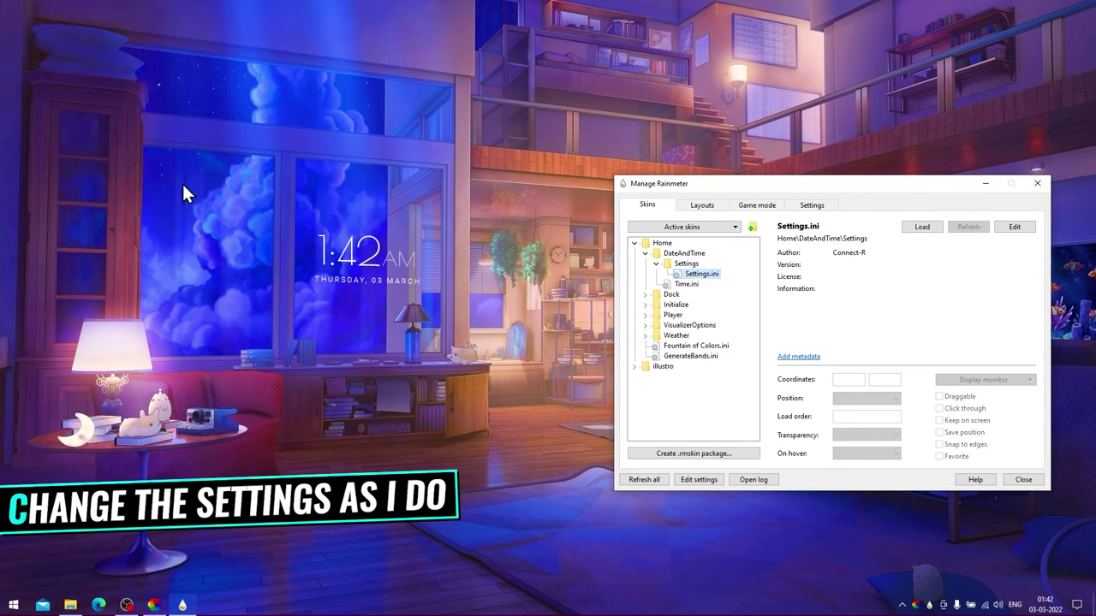
pyautogui.click(655, 265)
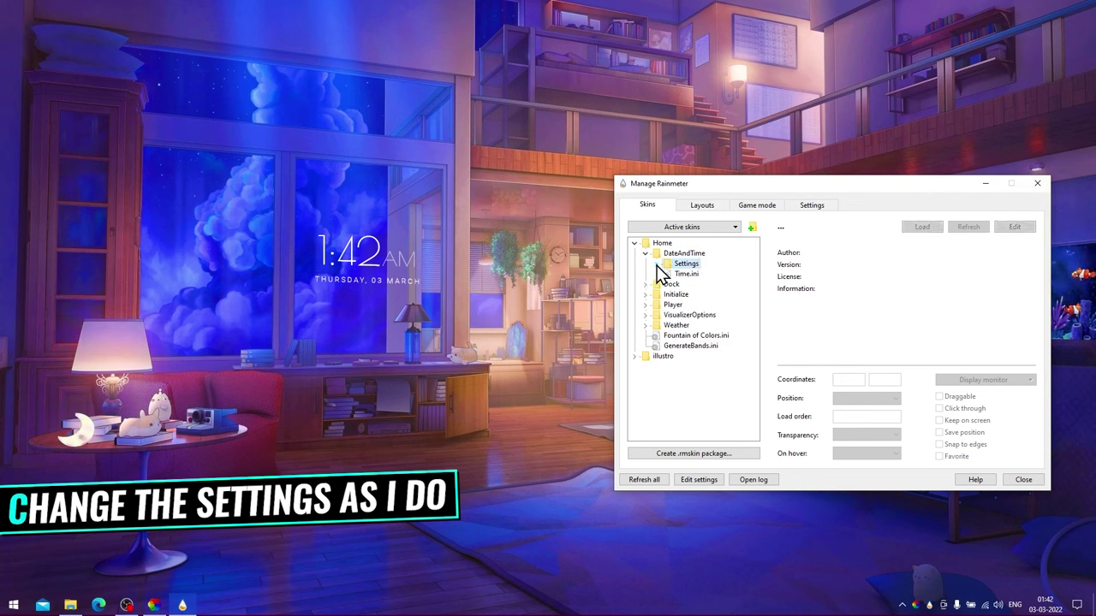
pyautogui.click(686, 276)
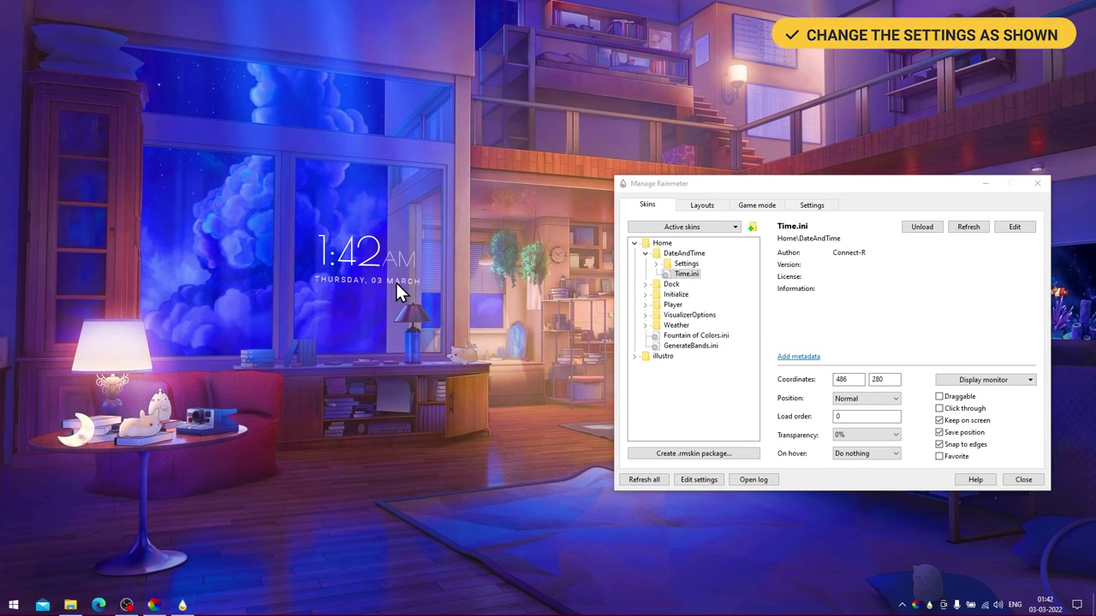
# - Load Fusion.ini from the Home skin's Dock folder and try the dock's gear shortcut, closing the Control Panel it opens
pyautogui.moveTo(744, 186); pyautogui.dragTo(707, 171)
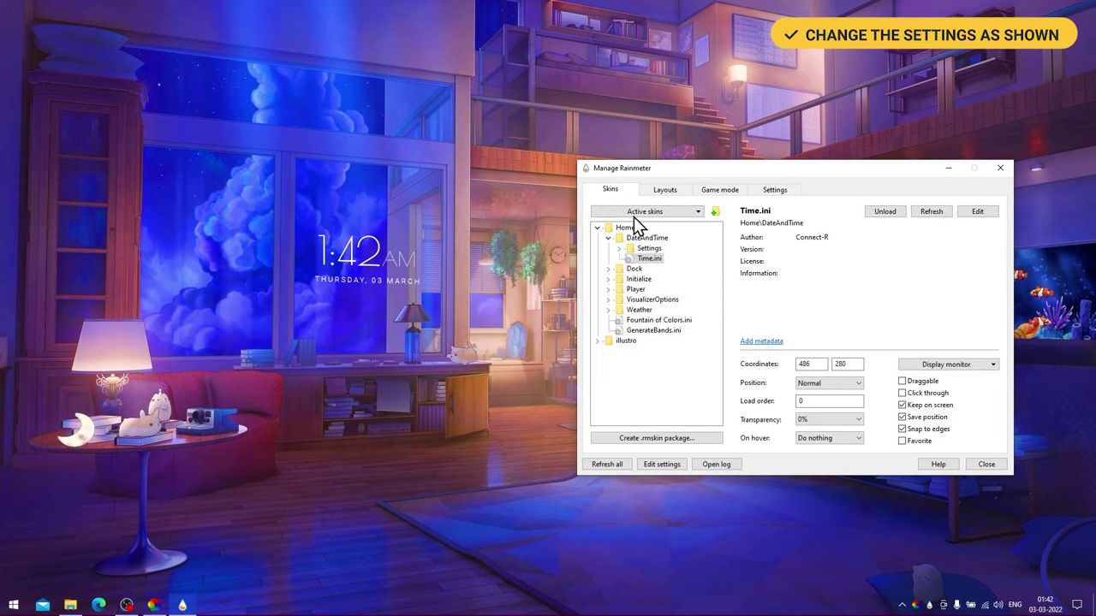
pyautogui.click(608, 240)
pyautogui.click(608, 249)
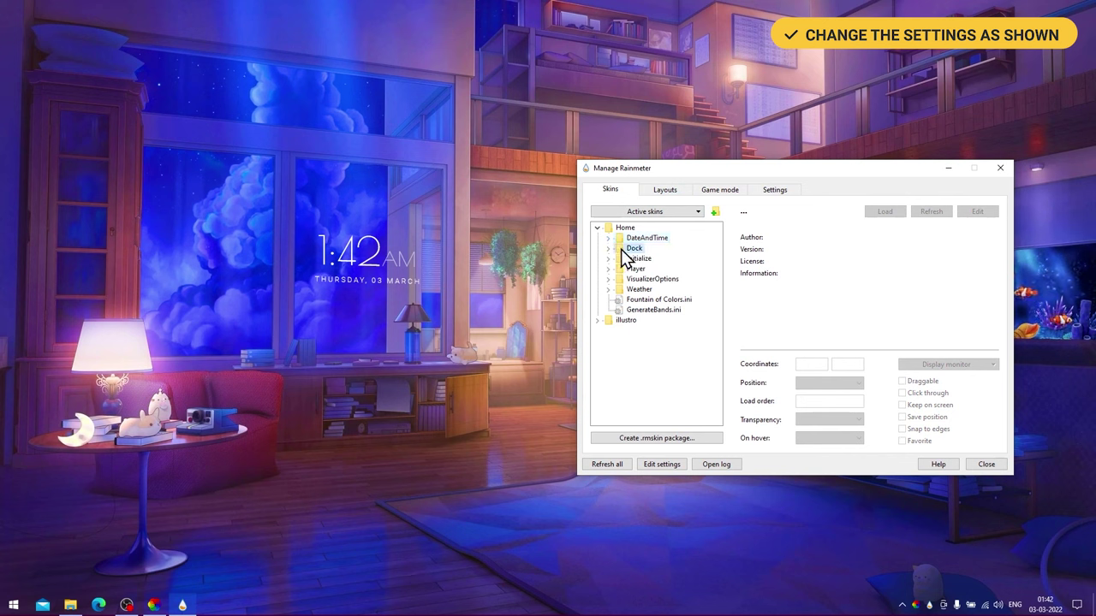
pyautogui.click(646, 269)
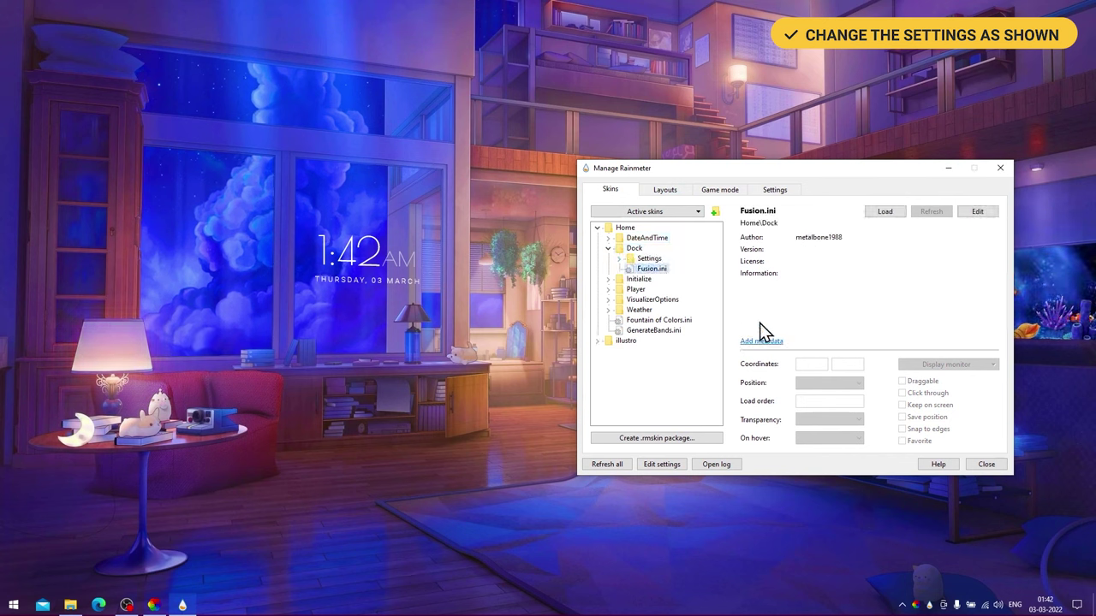
pyautogui.rightClick(670, 275)
pyautogui.click(672, 280)
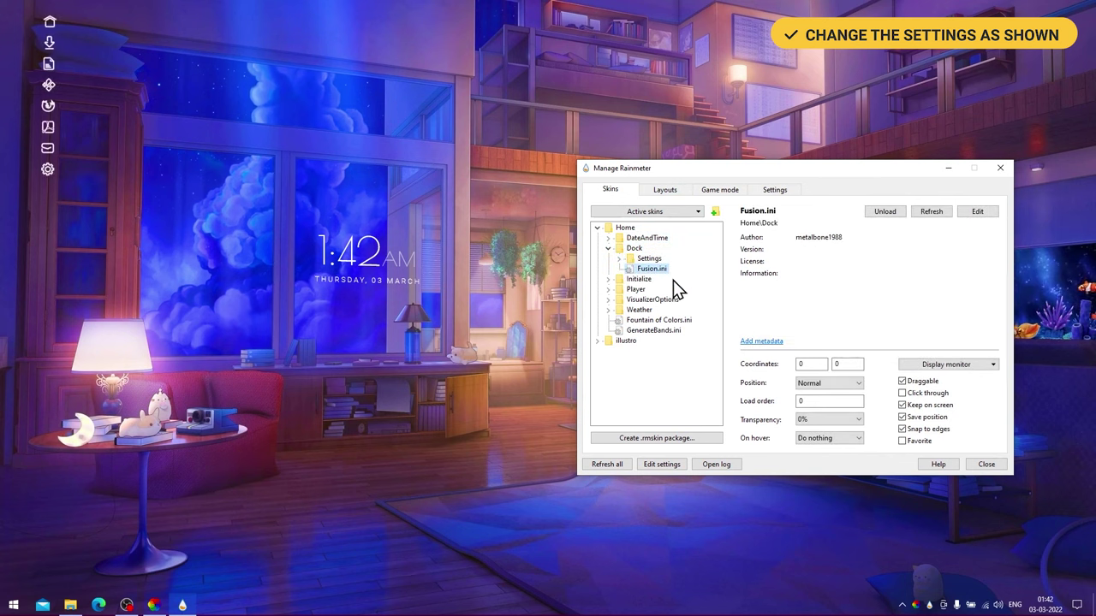
pyautogui.click(47, 170)
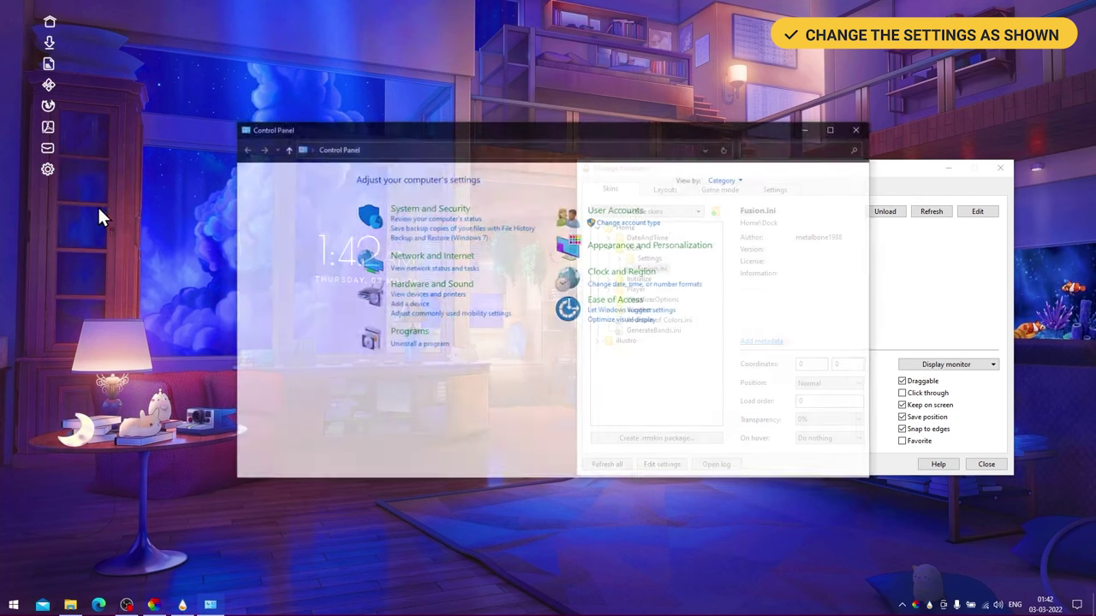
pyautogui.click(859, 128)
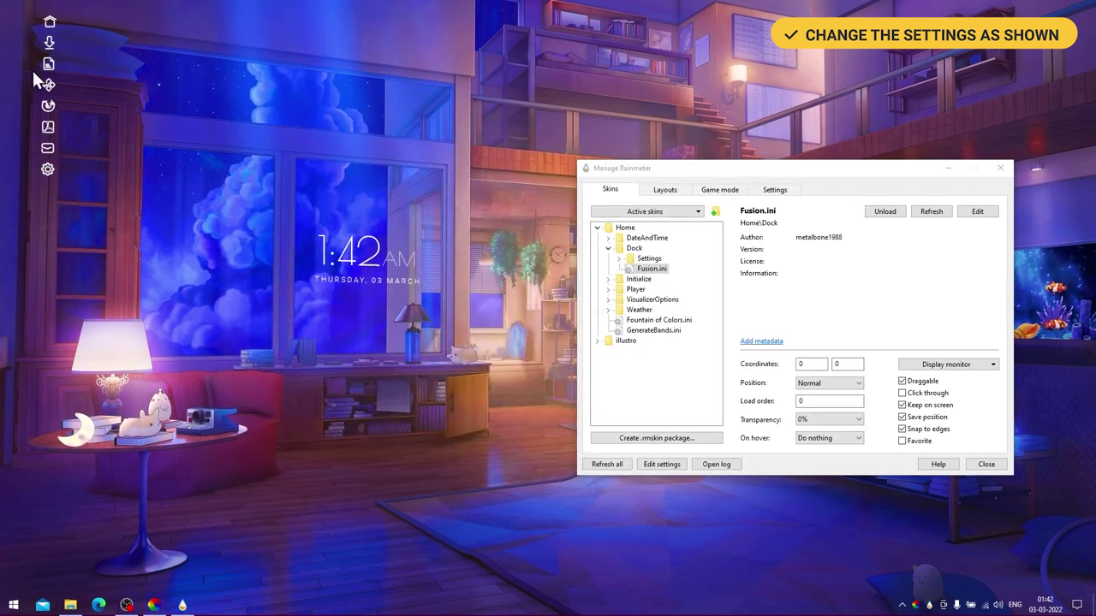
# - Set the Fusion.ini dock skin's coordinates to 280, 280
pyautogui.click(804, 364)
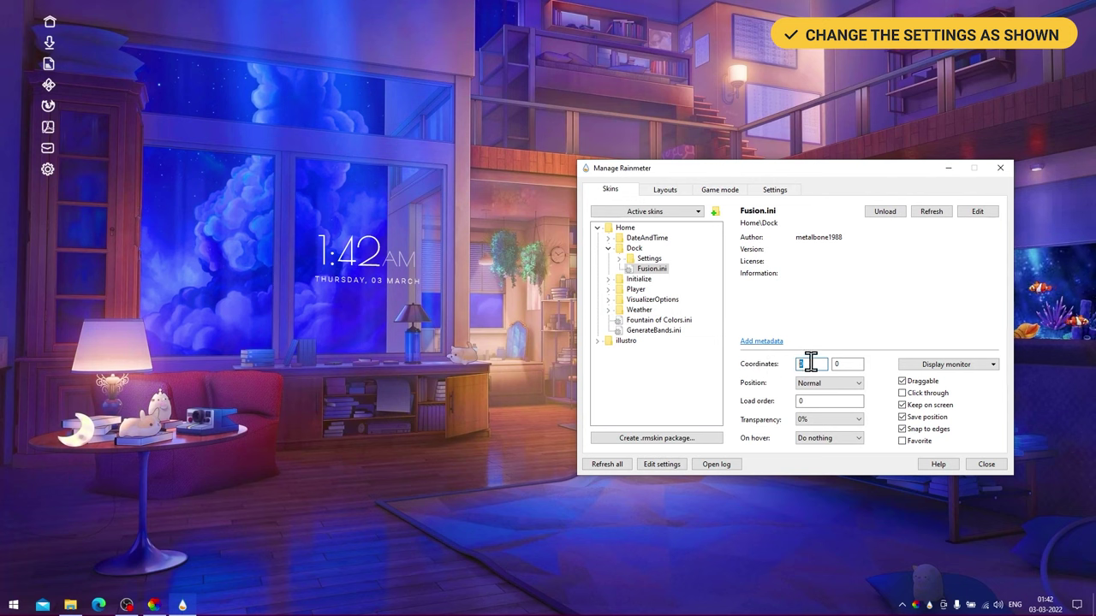
pyautogui.write('280')
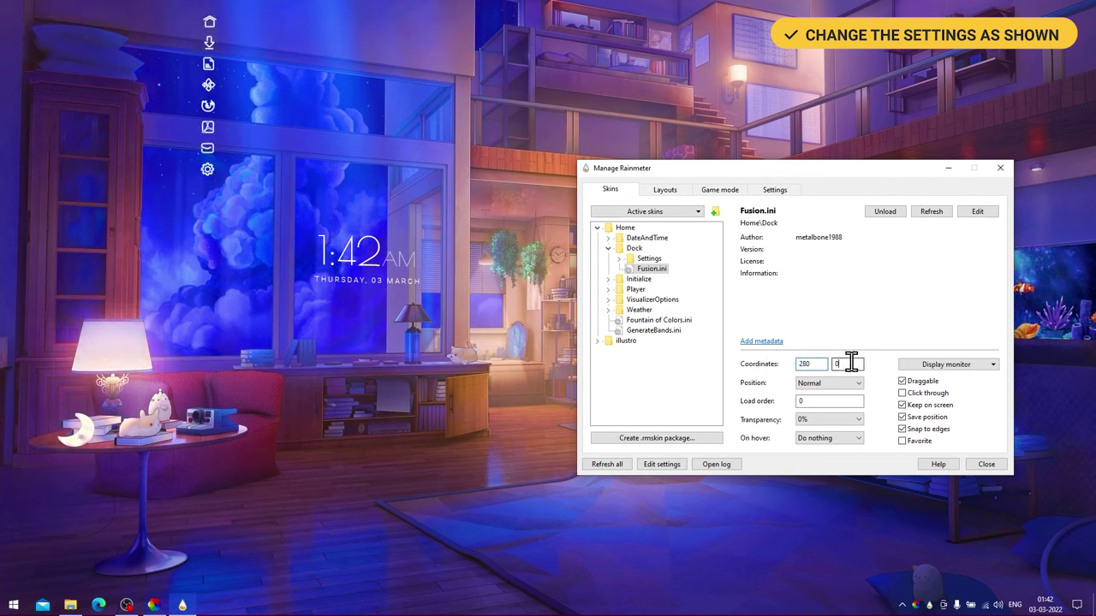
pyautogui.click(838, 363)
pyautogui.write('280')
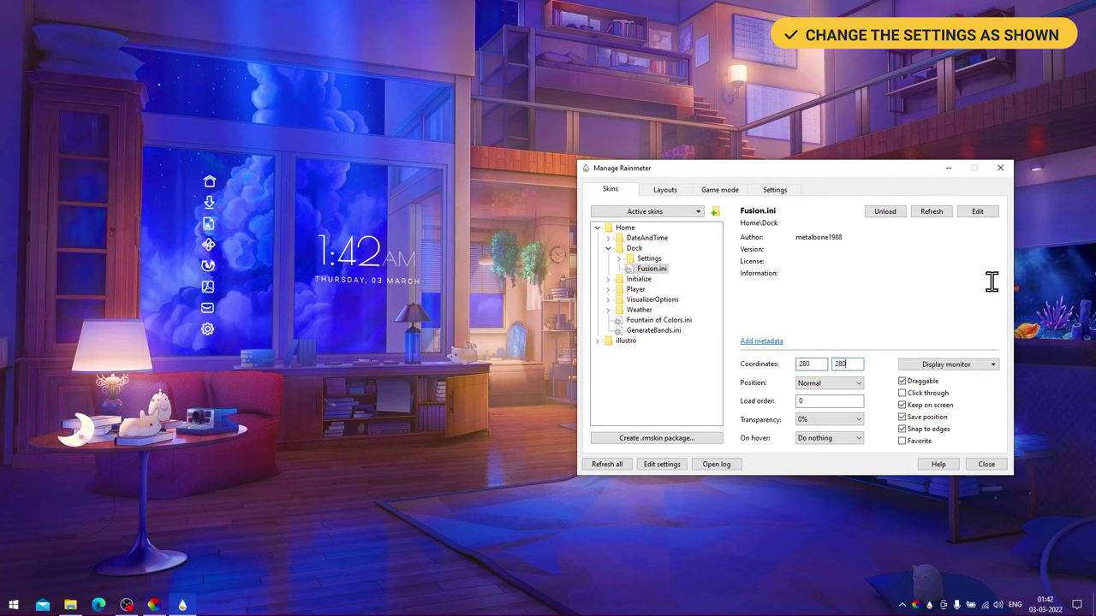
# - Test the repositioned dock's home and gear shortcuts, closing each window they open
pyautogui.click(212, 179)
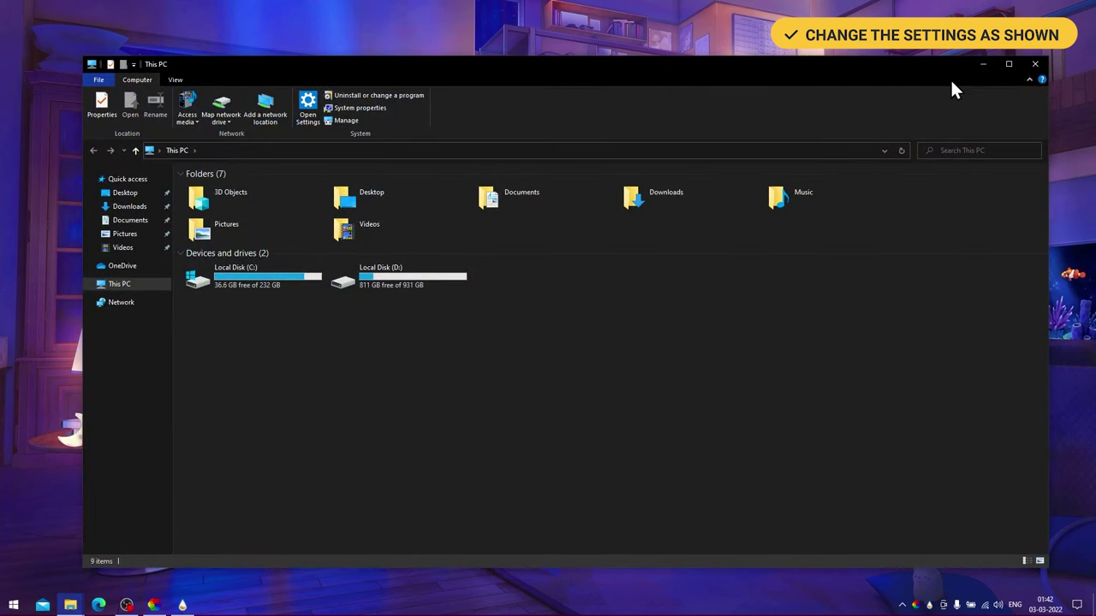
pyautogui.click(1034, 66)
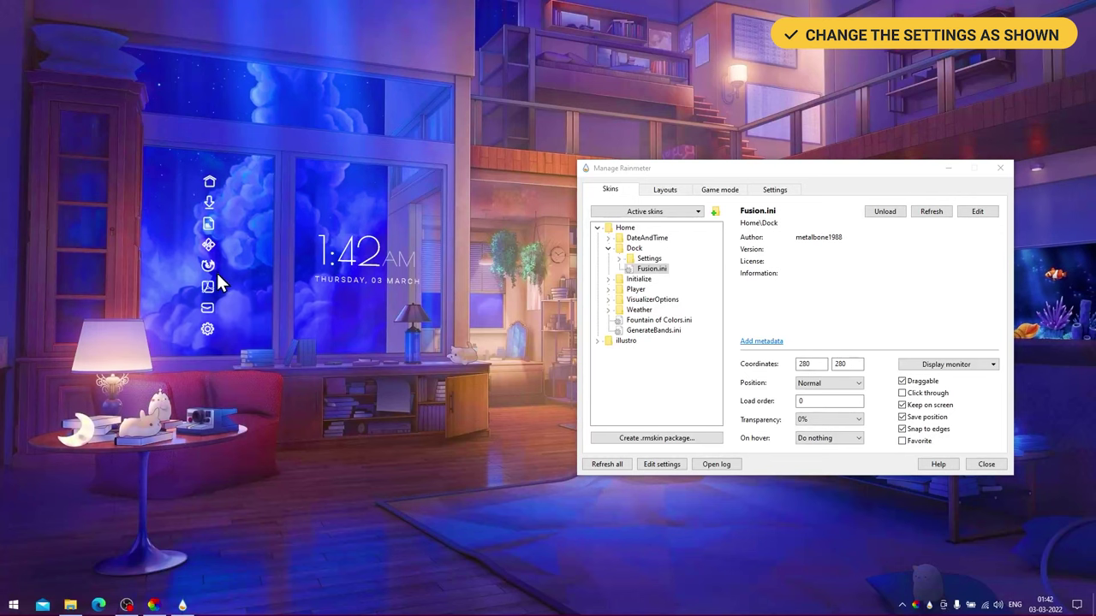
pyautogui.click(208, 330)
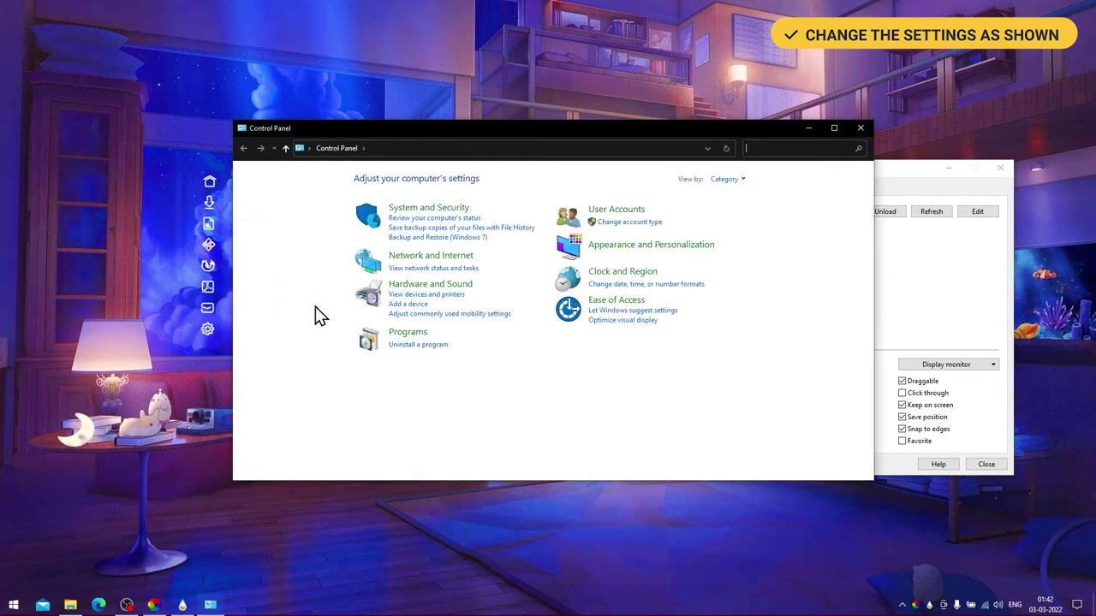
pyautogui.click(868, 128)
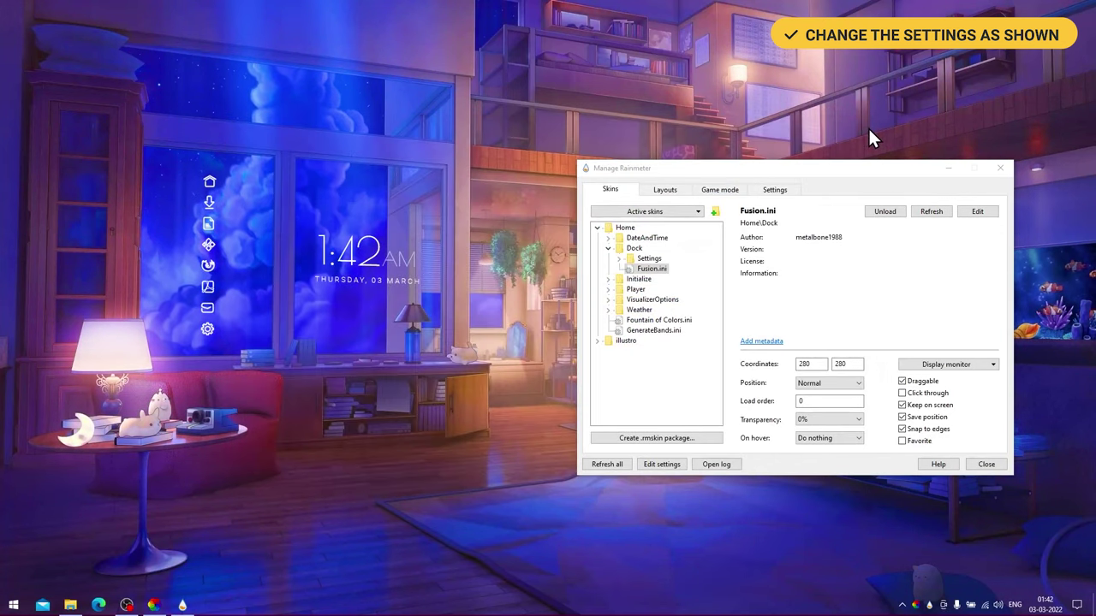
# - Turn off Draggable for Fusion.ini, collapse the Dock folder and select the Player folder
pyautogui.click(647, 269)
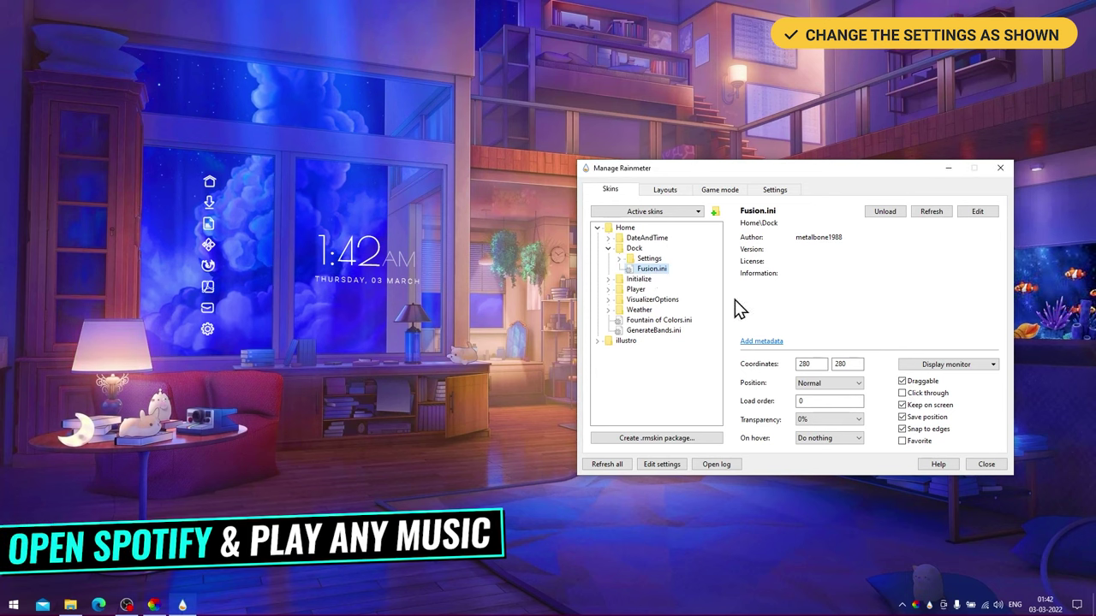
pyautogui.click(901, 381)
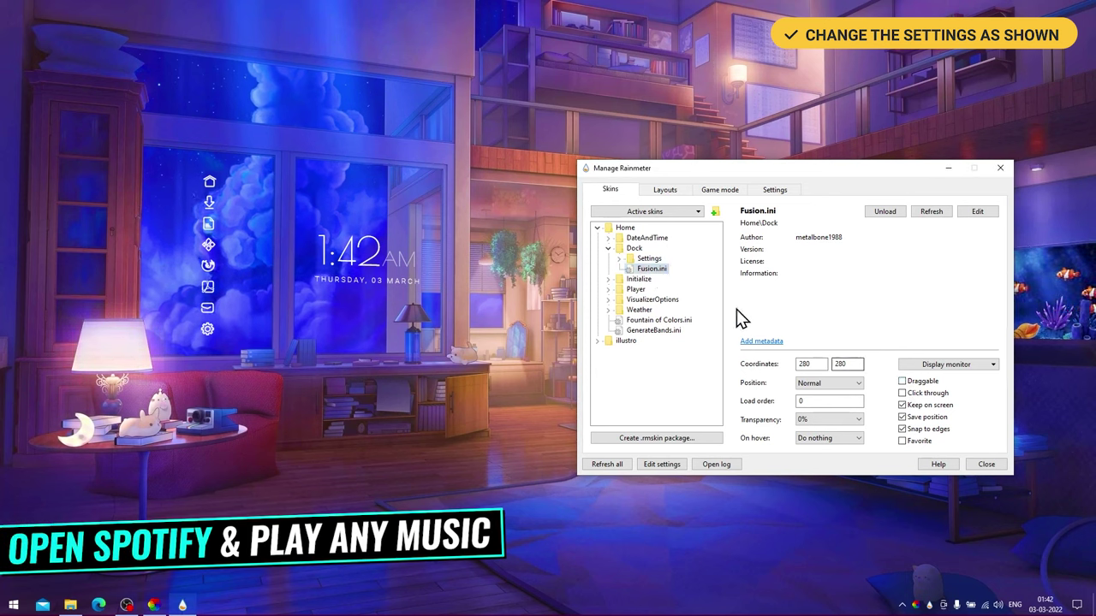
pyautogui.click(609, 248)
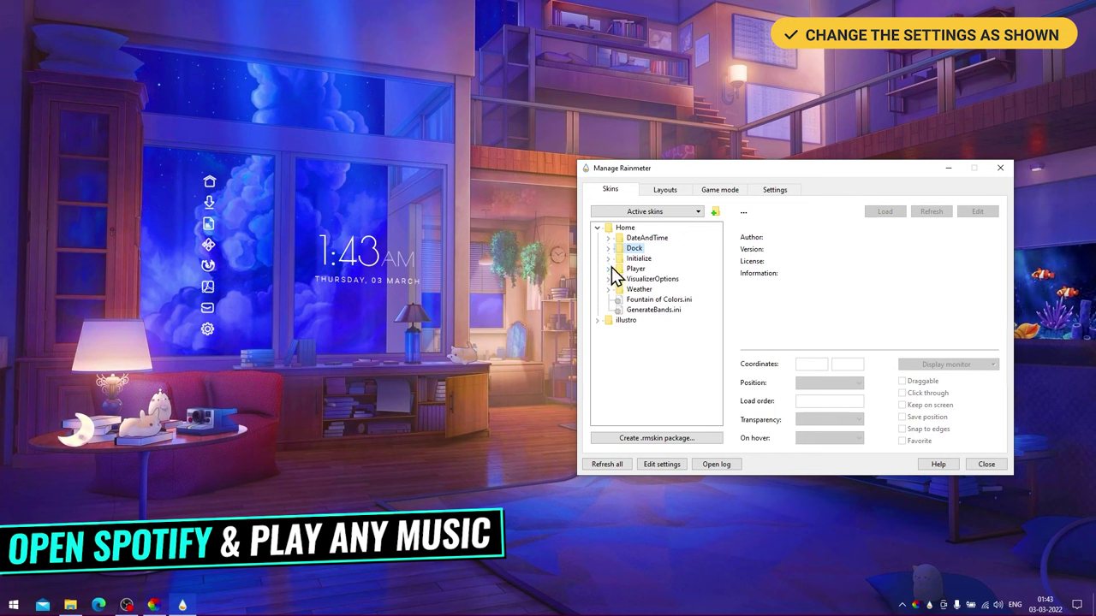
pyautogui.click(611, 268)
# - Switch to Spotify, start playing a song and minimize its window
pyautogui.click(14, 605)
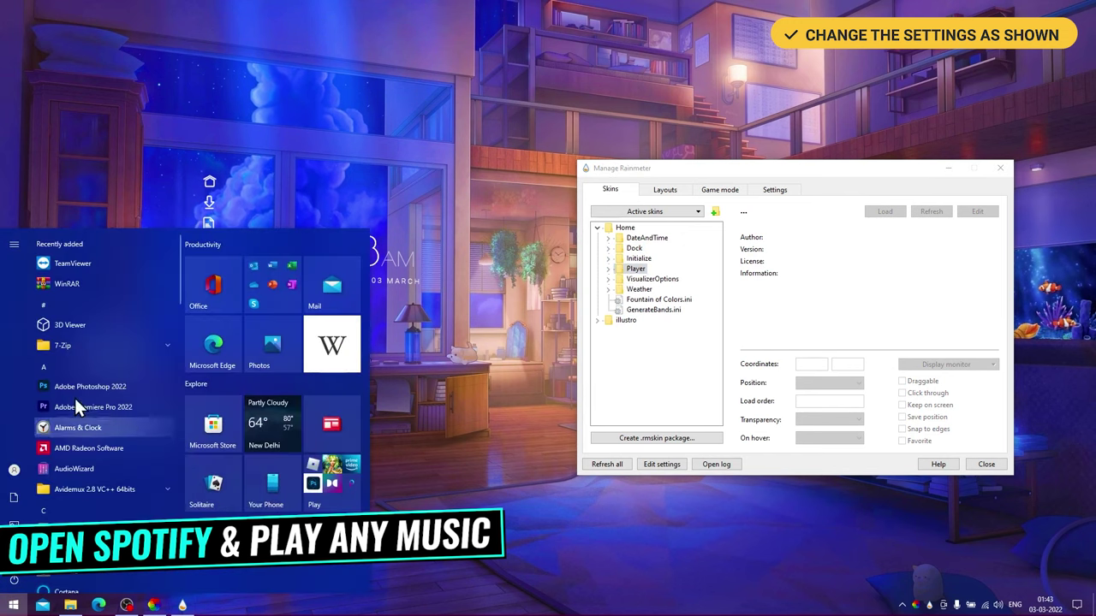
pyautogui.write('spot')
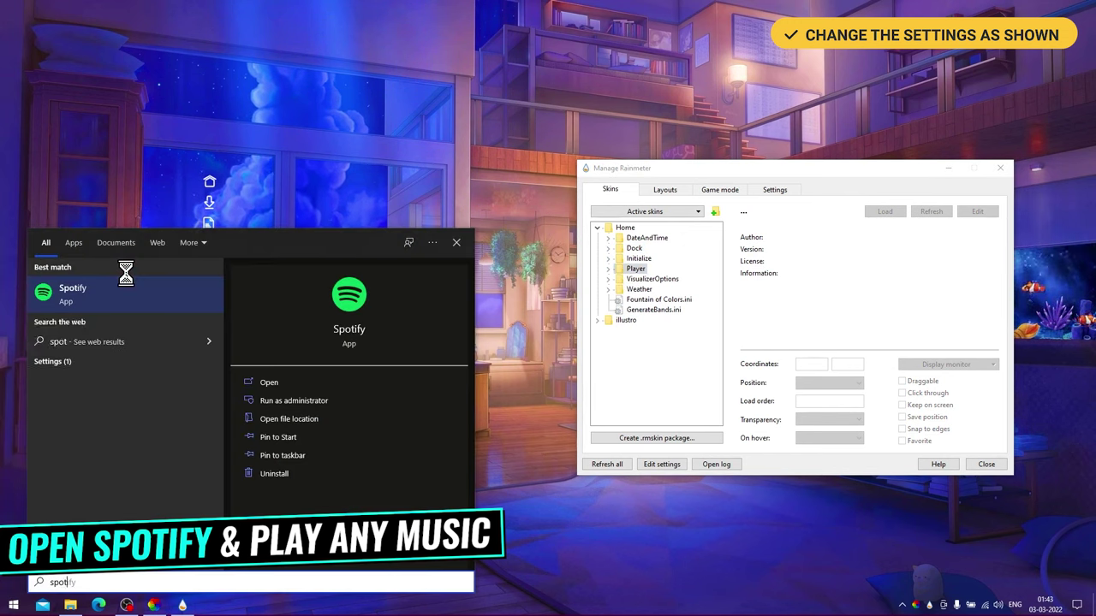
pyautogui.write('ify')
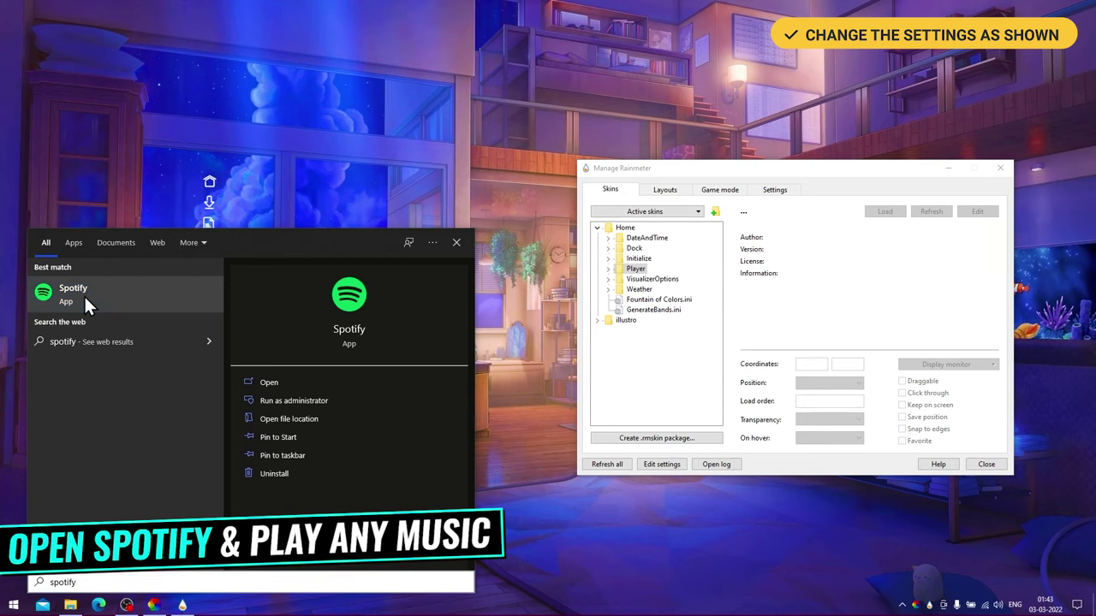
pyautogui.click(84, 294)
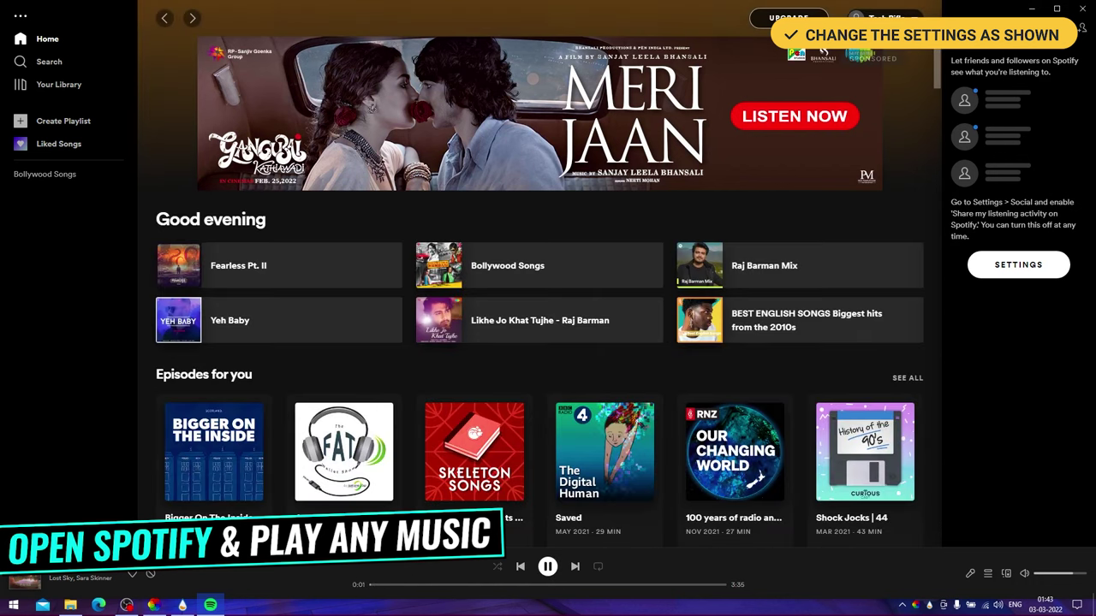
pyautogui.click(1031, 10)
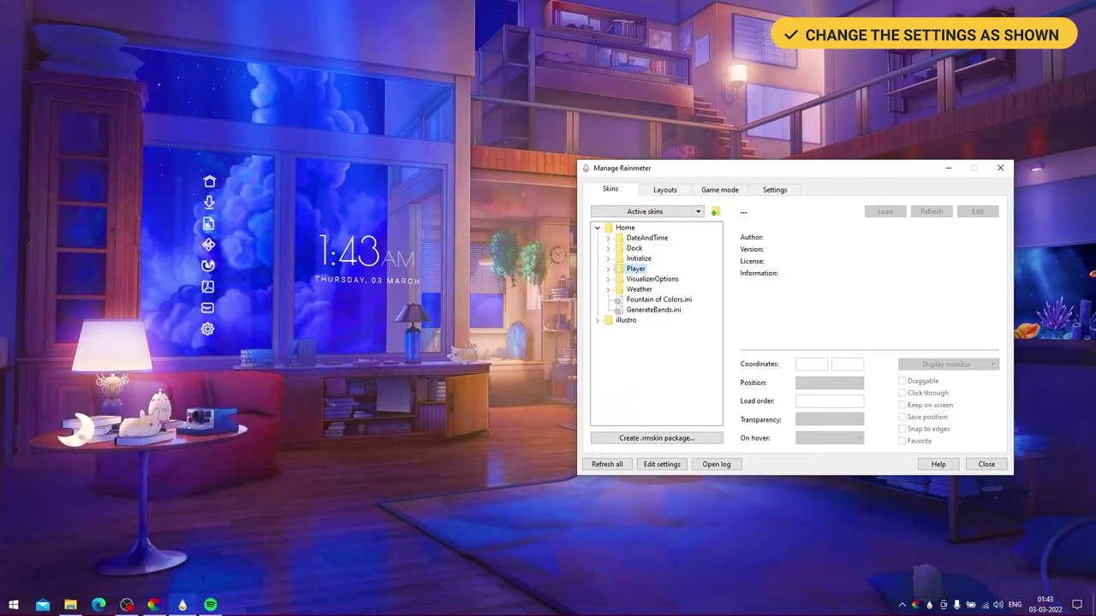
# - Load Settings.ini from the Player folder's Settings subfolder and choose Spotify as the media player, closing the settings skin when done
pyautogui.click(607, 271)
pyautogui.click(634, 311)
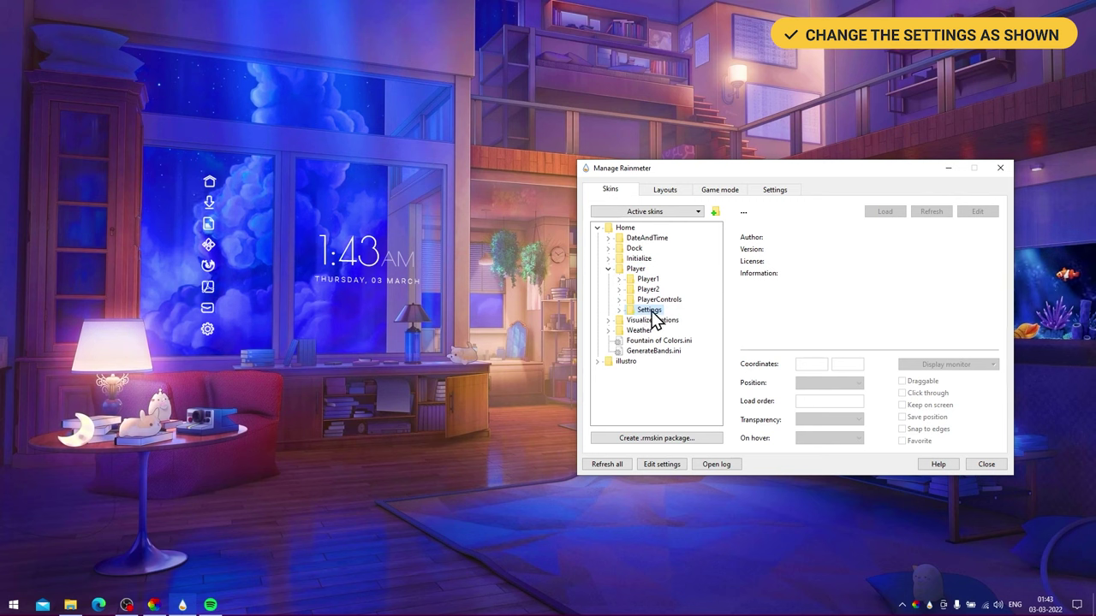
pyautogui.click(618, 311)
pyautogui.click(658, 320)
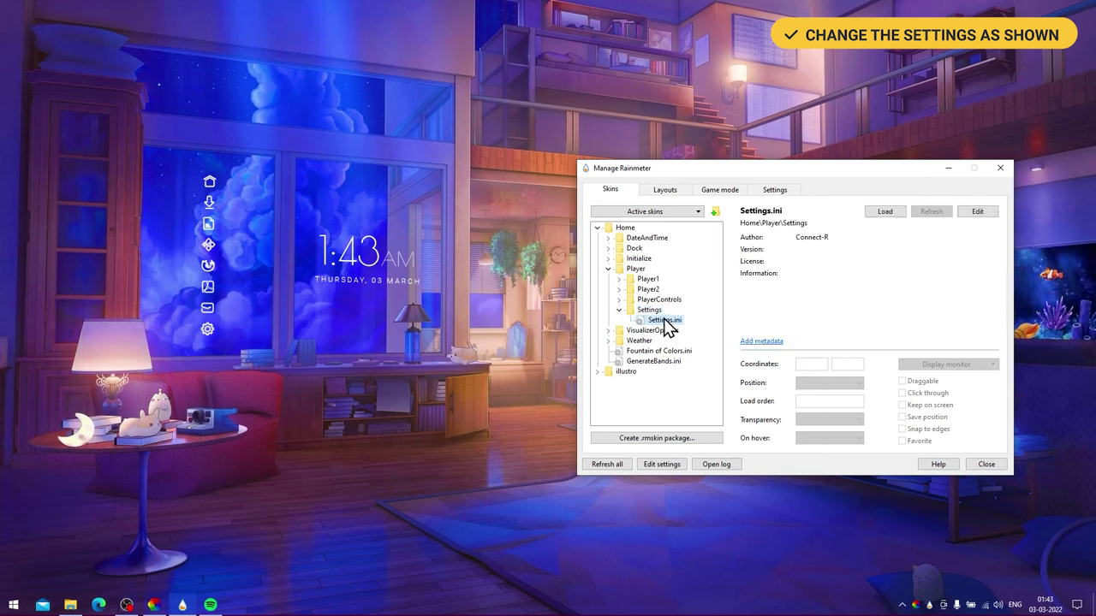
pyautogui.rightClick(677, 320)
pyautogui.click(690, 325)
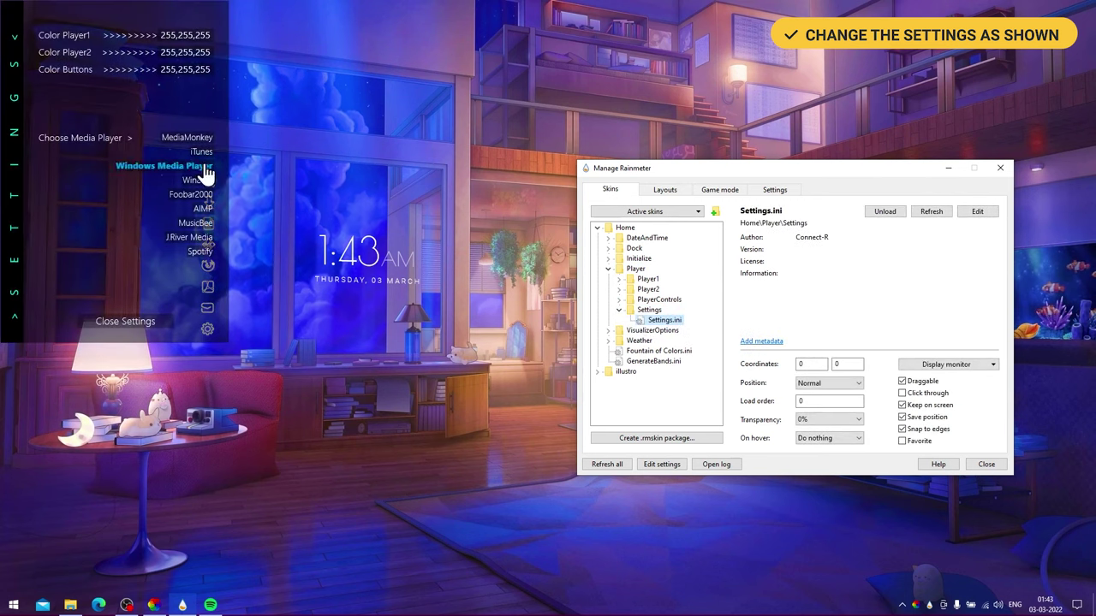
pyautogui.click(198, 253)
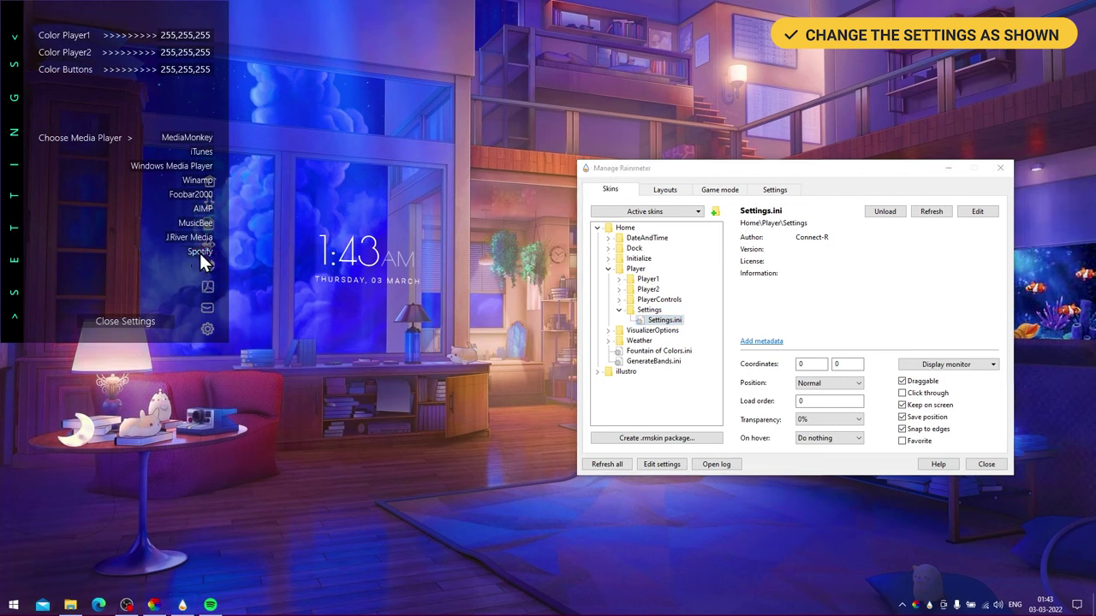
pyautogui.click(128, 327)
pyautogui.click(619, 310)
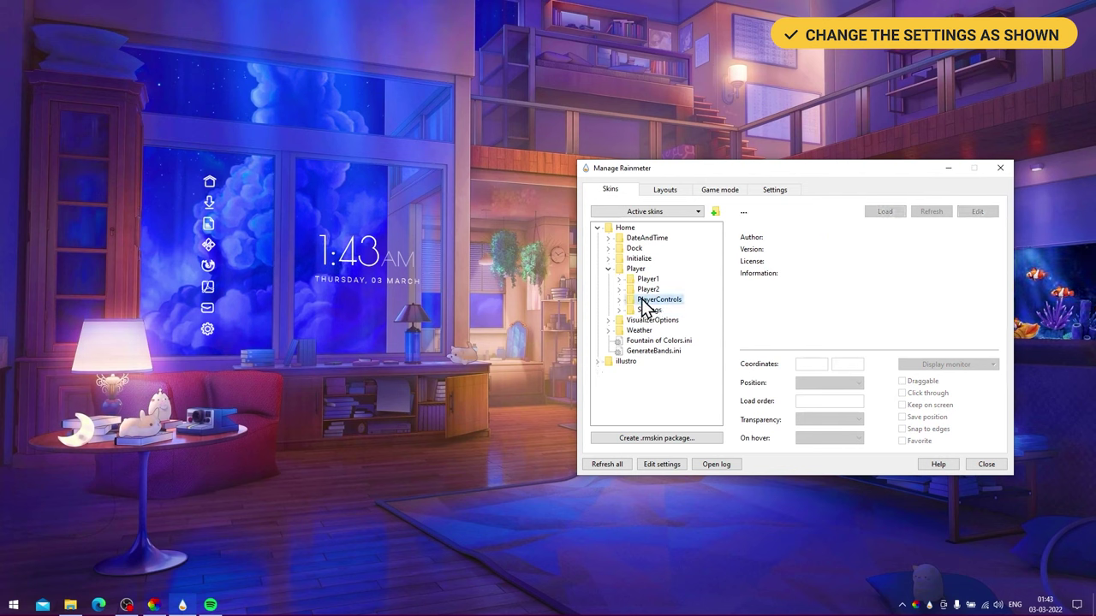
# - Load PlayerControls.ini from the Player folder's PlayerControls subfolder
pyautogui.click(619, 299)
pyautogui.click(669, 310)
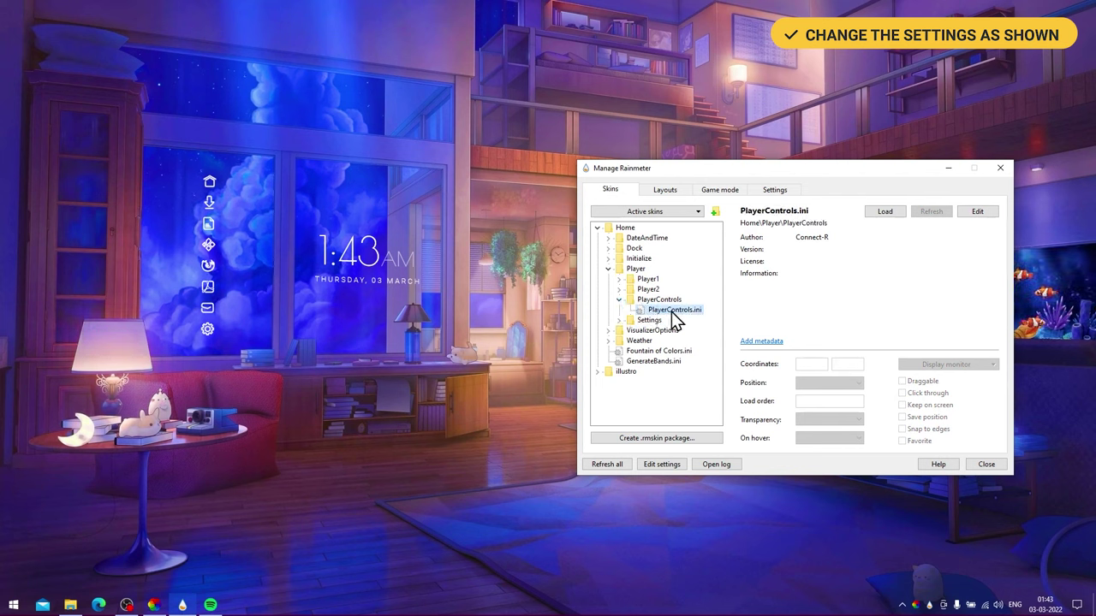
pyautogui.rightClick(673, 311)
pyautogui.click(680, 320)
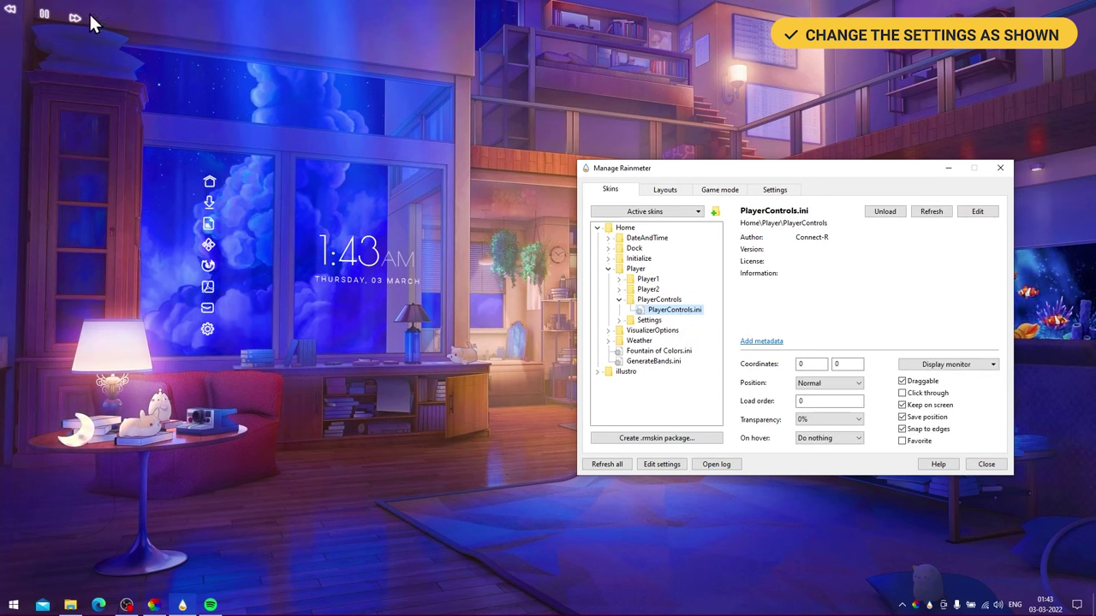
# - Place the player controls on the wallpaper's loft ledge at about 1007, 129, with Draggable off and Position set to On desktop
pyautogui.moveTo(533, 129); pyautogui.dragTo(651, 91)
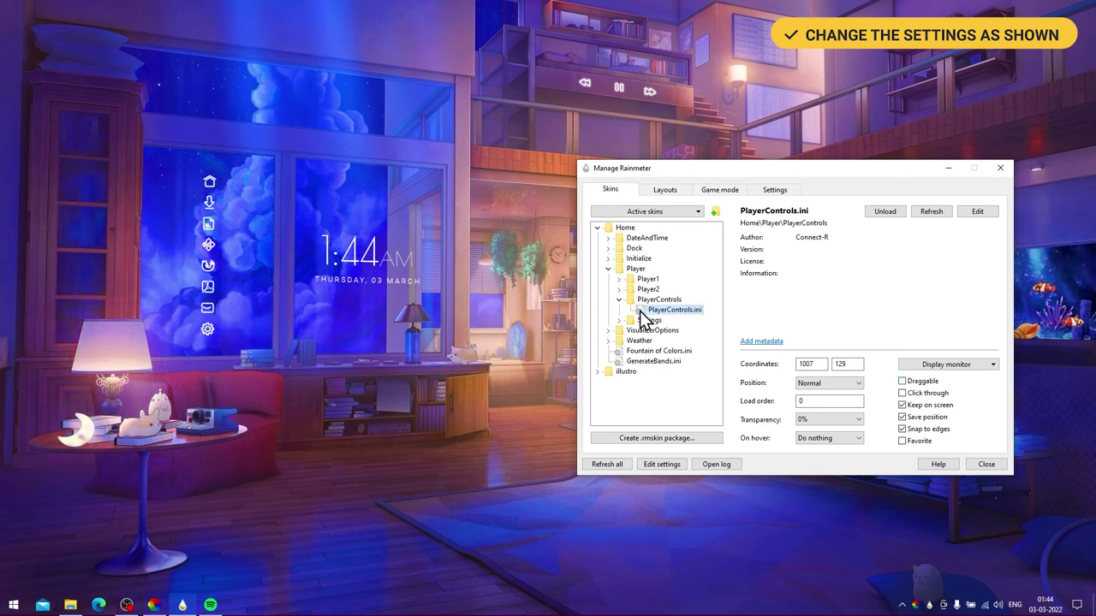
pyautogui.click(825, 384)
pyautogui.click(805, 402)
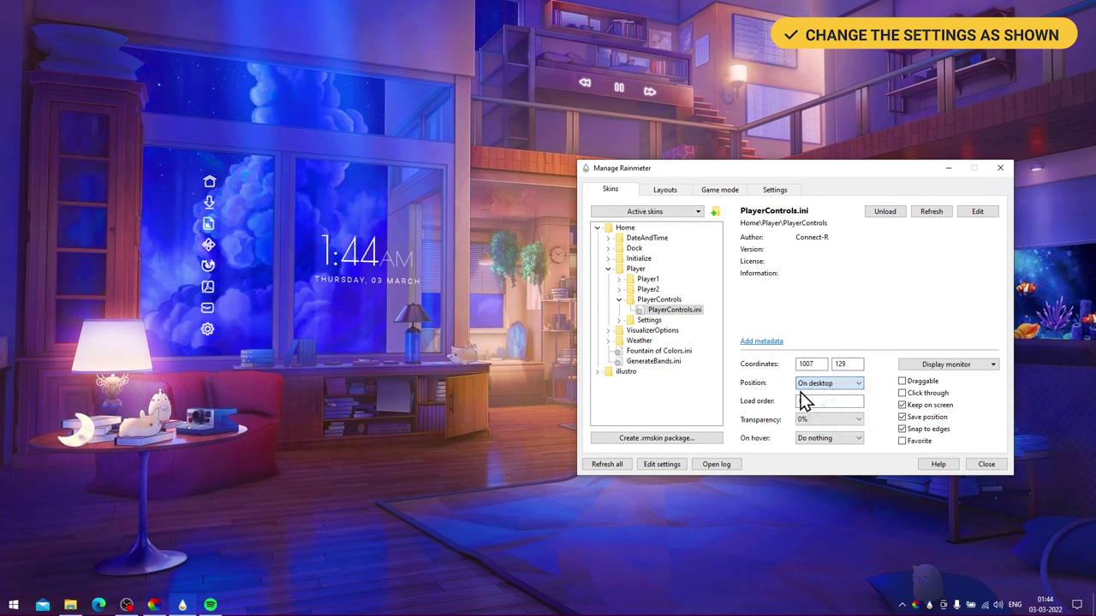
# - Load Player1.ini from the Player folder's Player1 subfolder, moving the skin manager window clear of the loft ledge
pyautogui.click(619, 301)
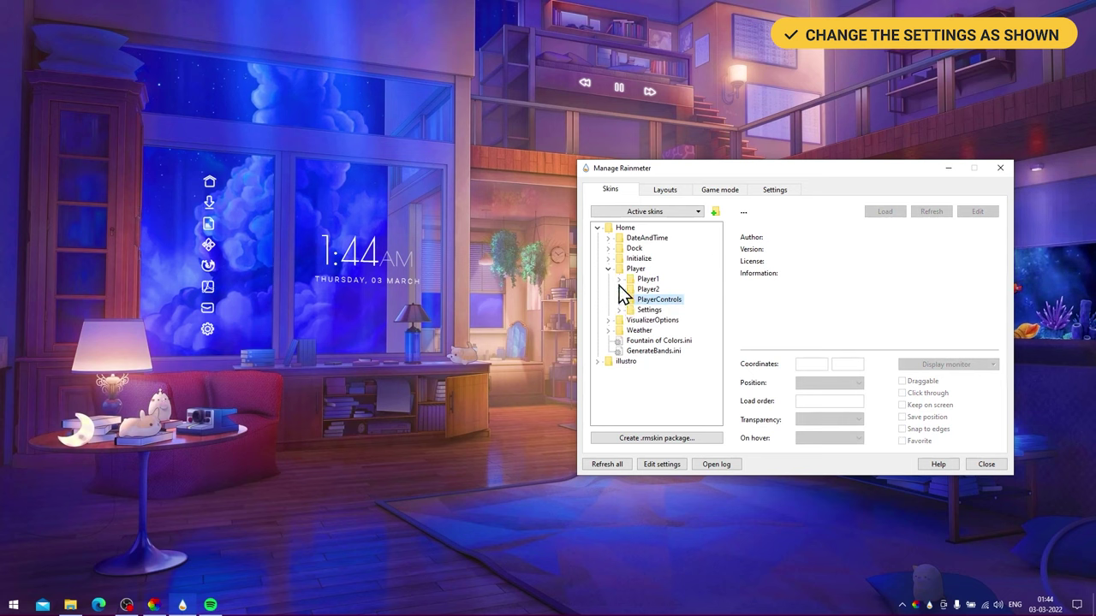
pyautogui.click(619, 281)
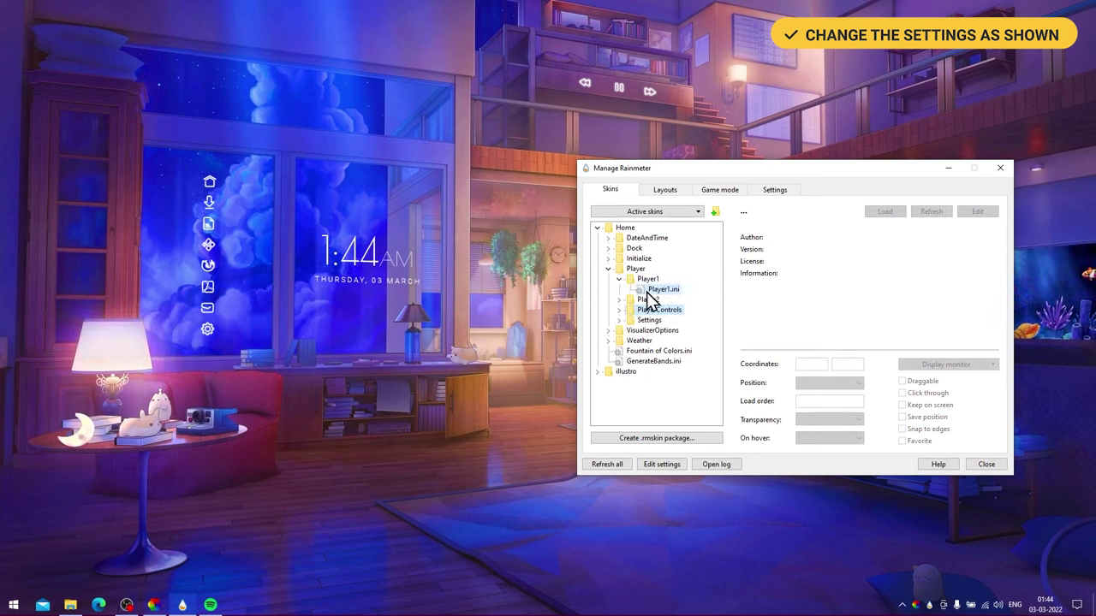
pyautogui.click(651, 290)
pyautogui.moveTo(726, 174); pyautogui.dragTo(758, 311)
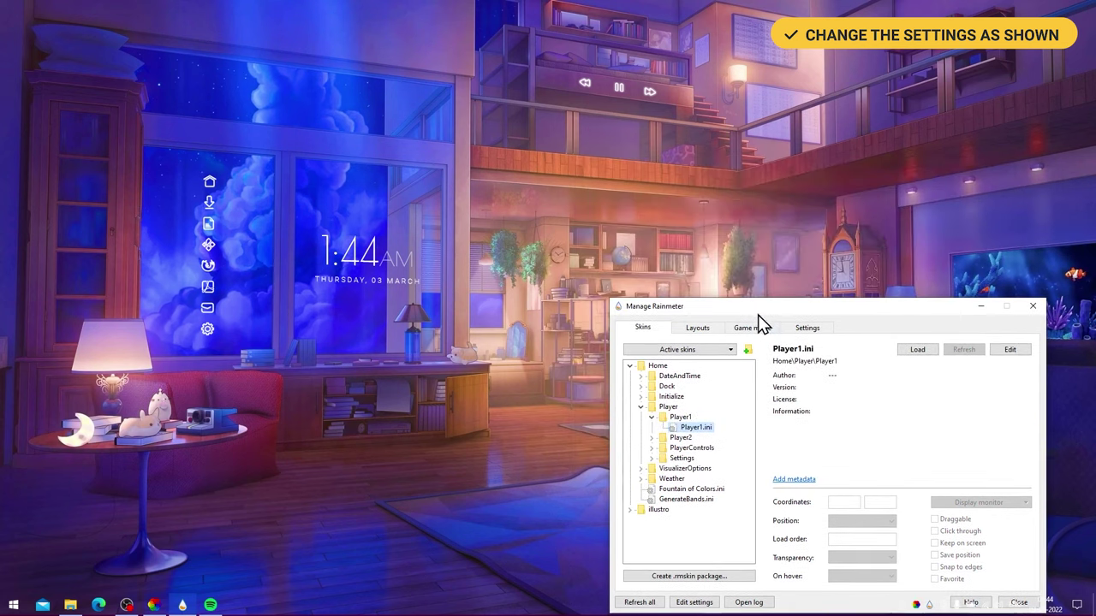
pyautogui.rightClick(694, 428)
pyautogui.click(704, 434)
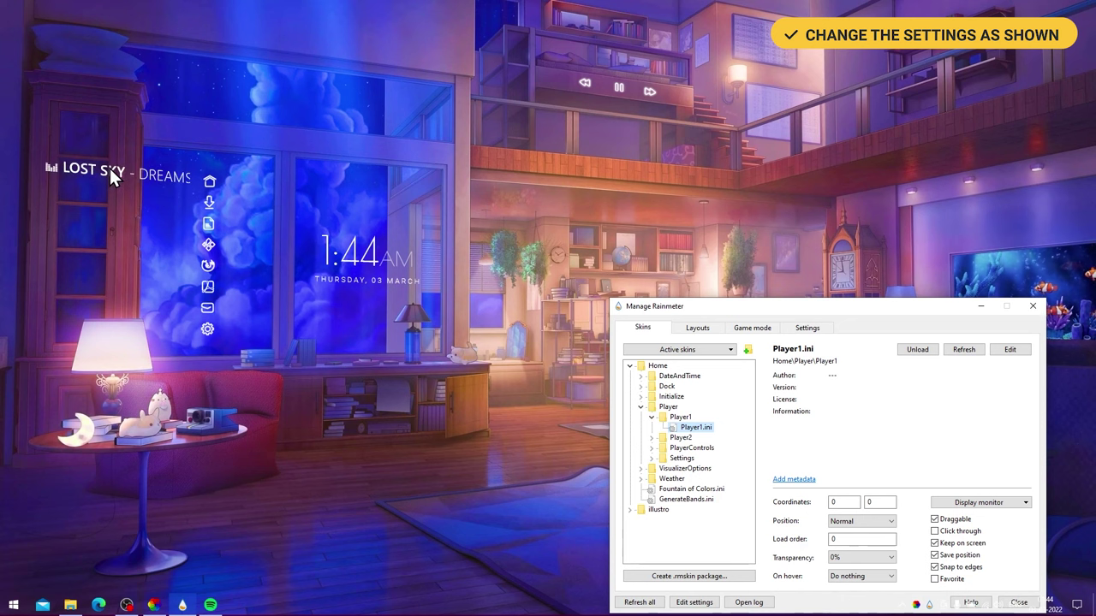
# - Place the Player1 song title on the loft's front ledge at about 913, 0, with Draggable off and Position set to On desktop
pyautogui.click(110, 168)
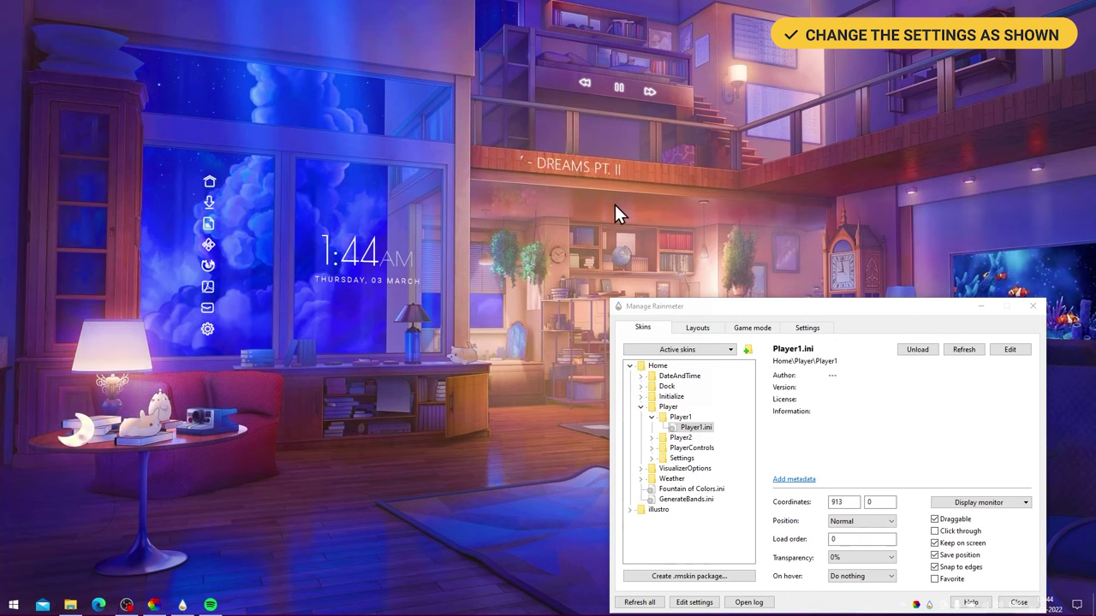
pyautogui.click(868, 520)
pyautogui.click(863, 532)
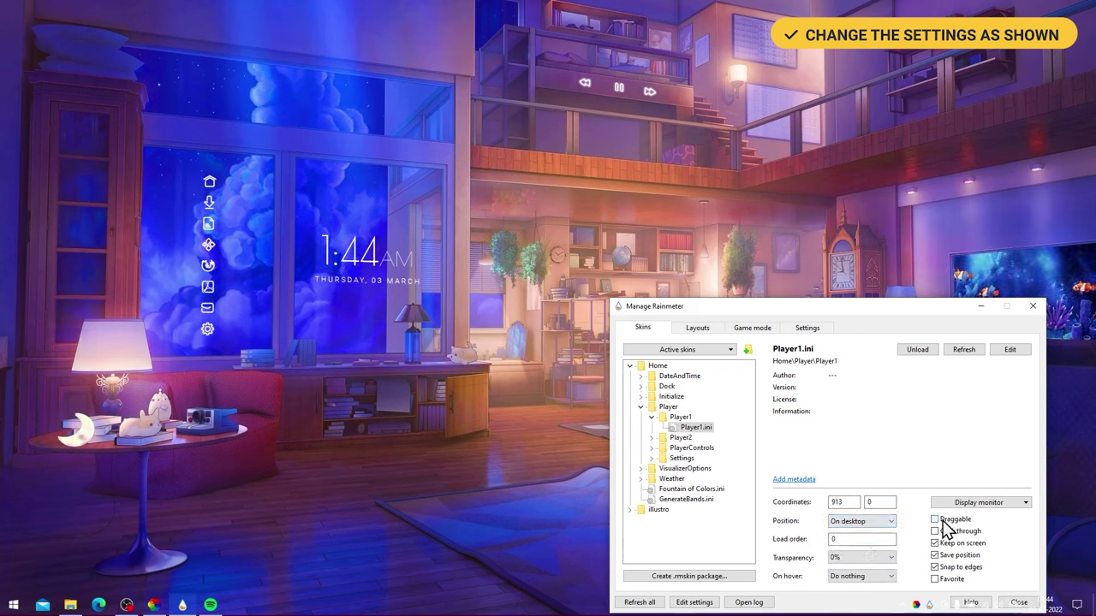
# - Load Player2.ini from the Player folder's Player2 subfolder
pyautogui.click(651, 417)
pyautogui.click(652, 428)
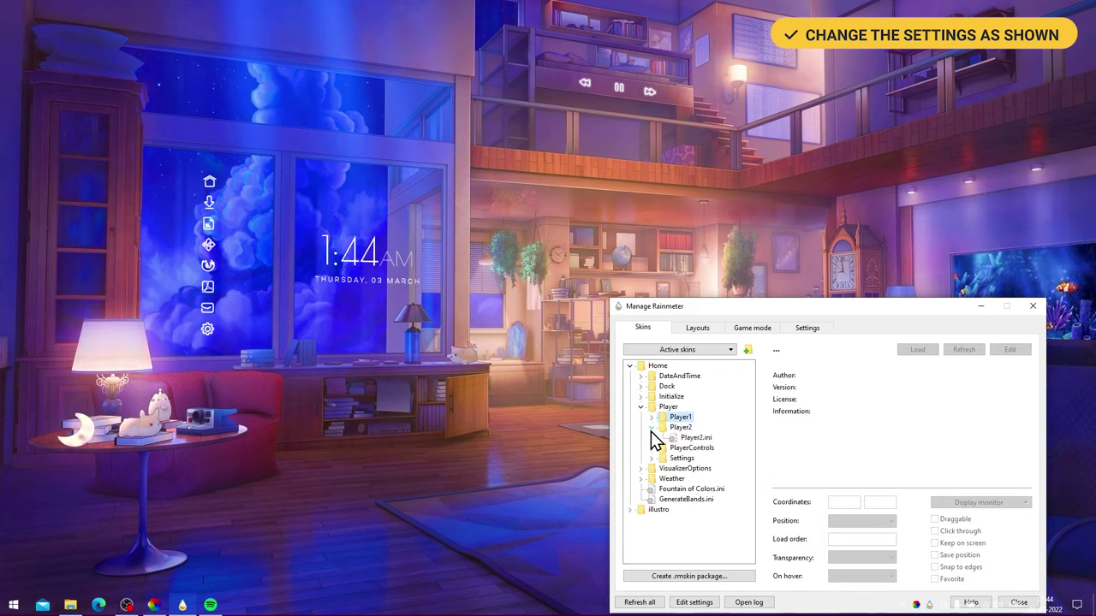
pyautogui.click(690, 437)
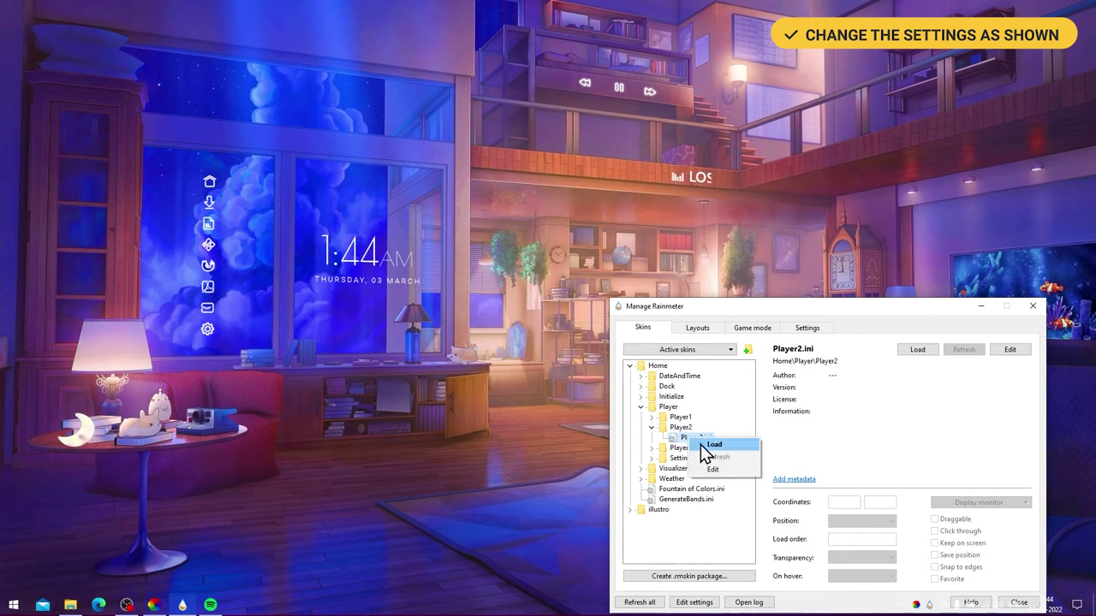
pyautogui.doubleClick(692, 438)
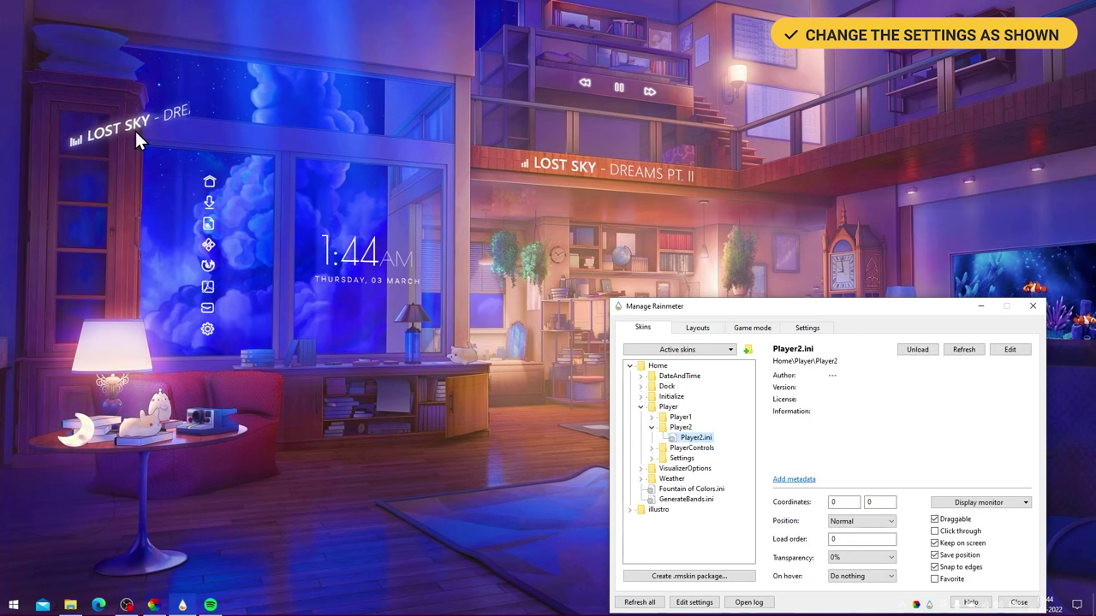
# - Place the Player2 song title on the loft's slanted ledge at about 1385, 10, with Position On desktop and Draggable off
pyautogui.moveTo(134, 128); pyautogui.dragTo(935, 123)
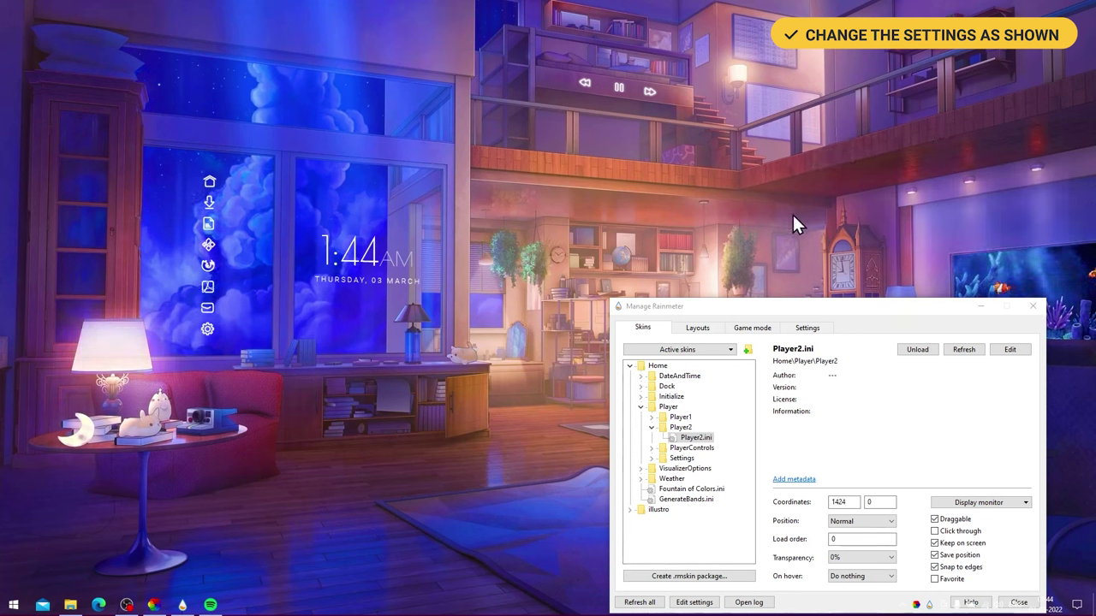
pyautogui.moveTo(857, 147)
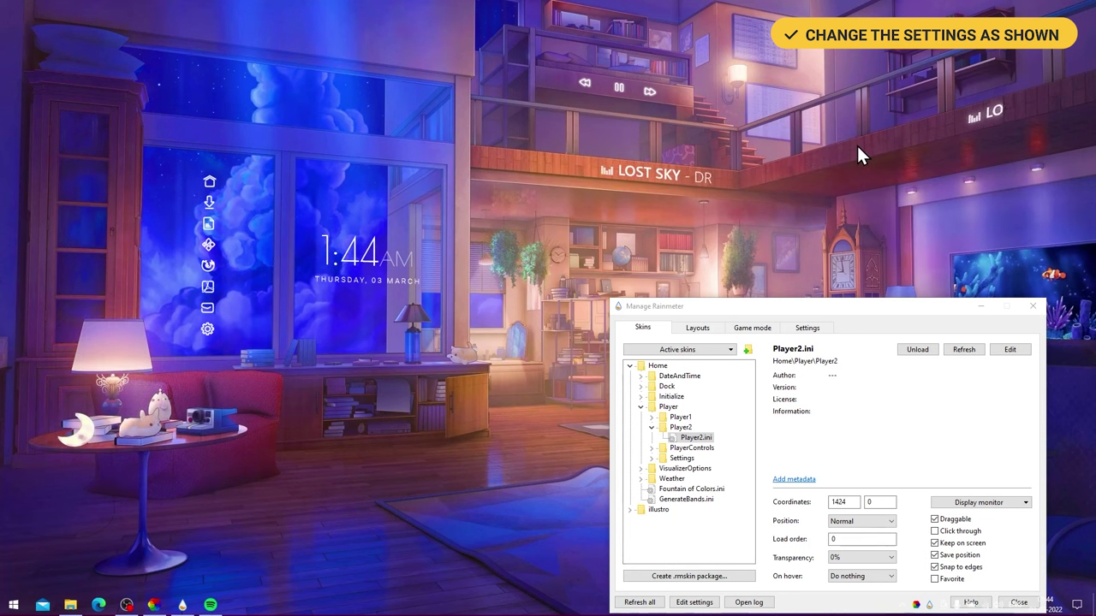
pyautogui.click(899, 137)
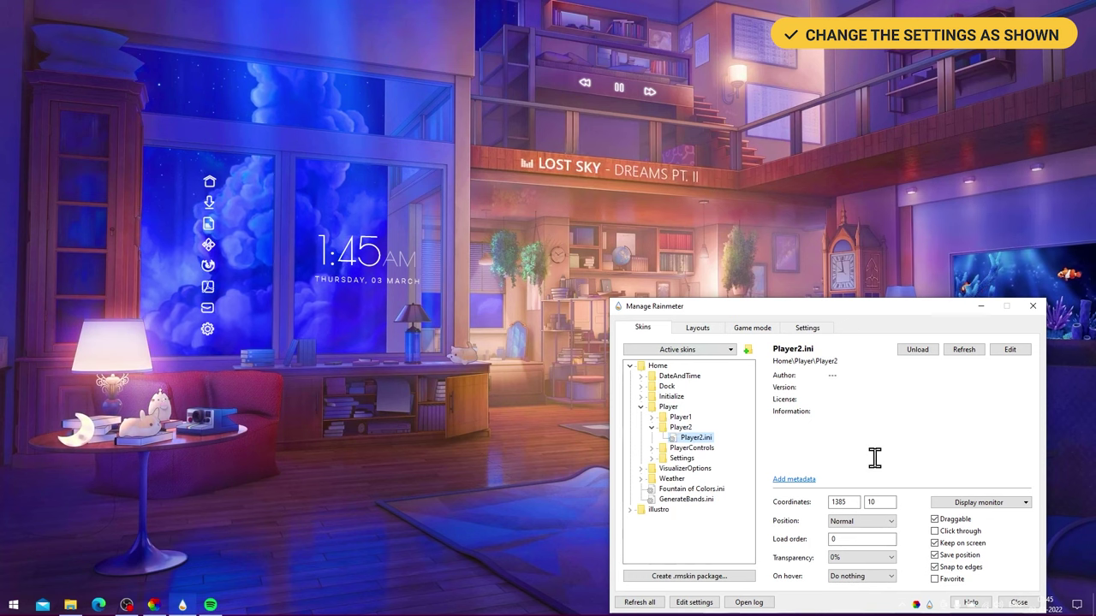
pyautogui.click(863, 520)
pyautogui.click(856, 533)
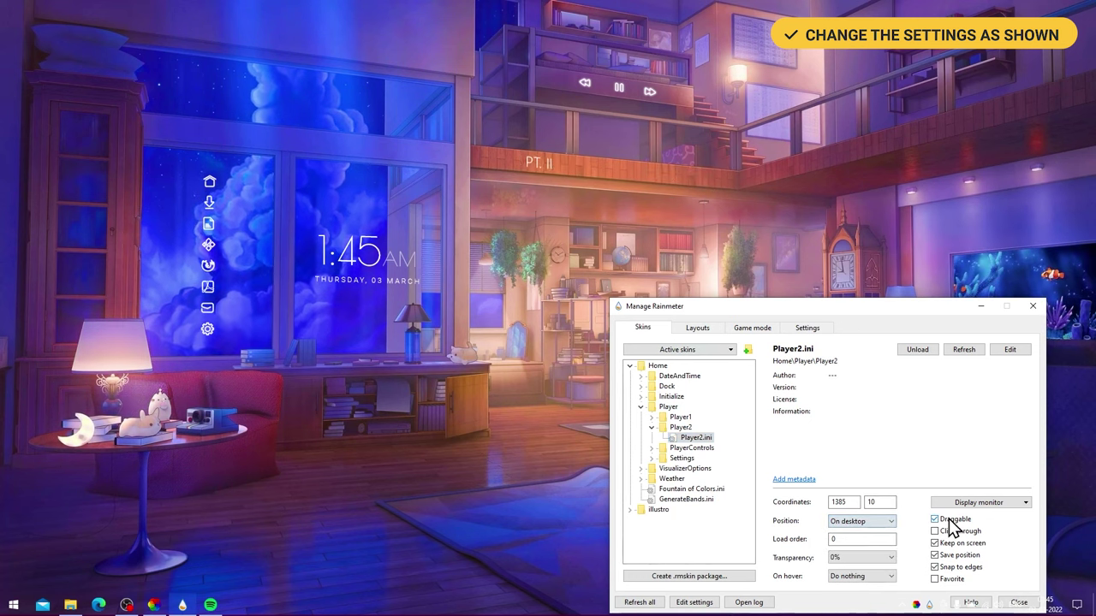
pyautogui.click(935, 519)
# - Set the Position of the Dock folder's Fusion.ini skin to On desktop
pyautogui.click(653, 427)
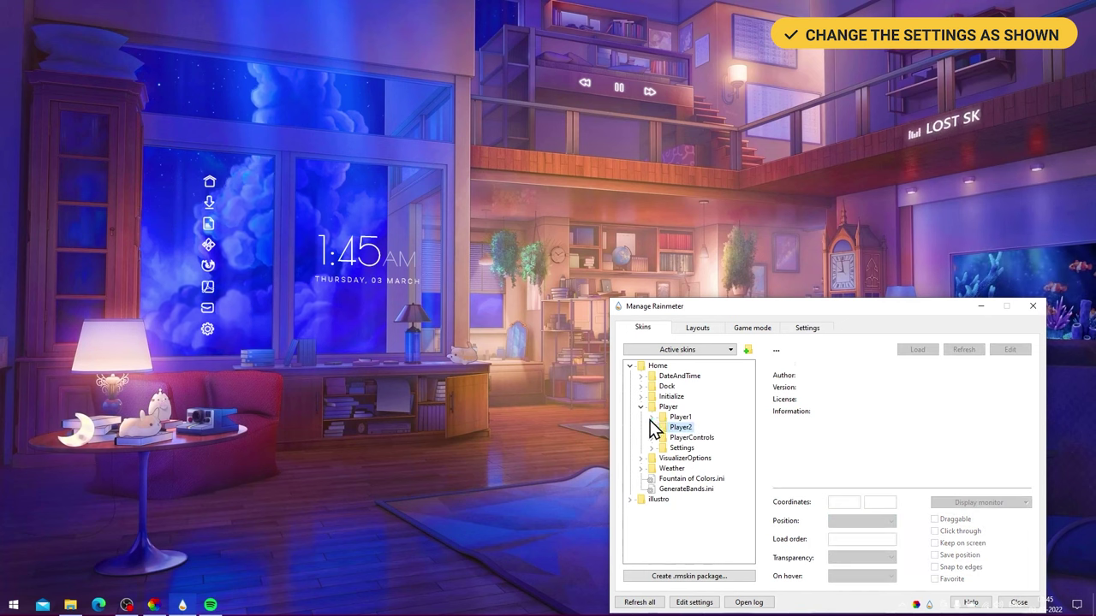
pyautogui.click(641, 406)
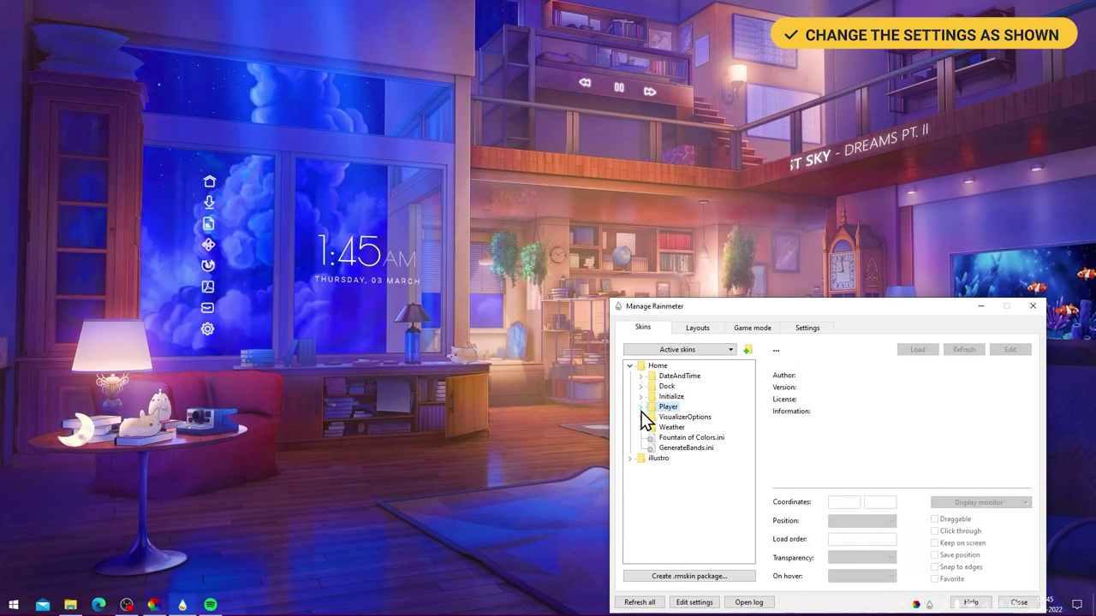
pyautogui.click(641, 386)
pyautogui.click(683, 407)
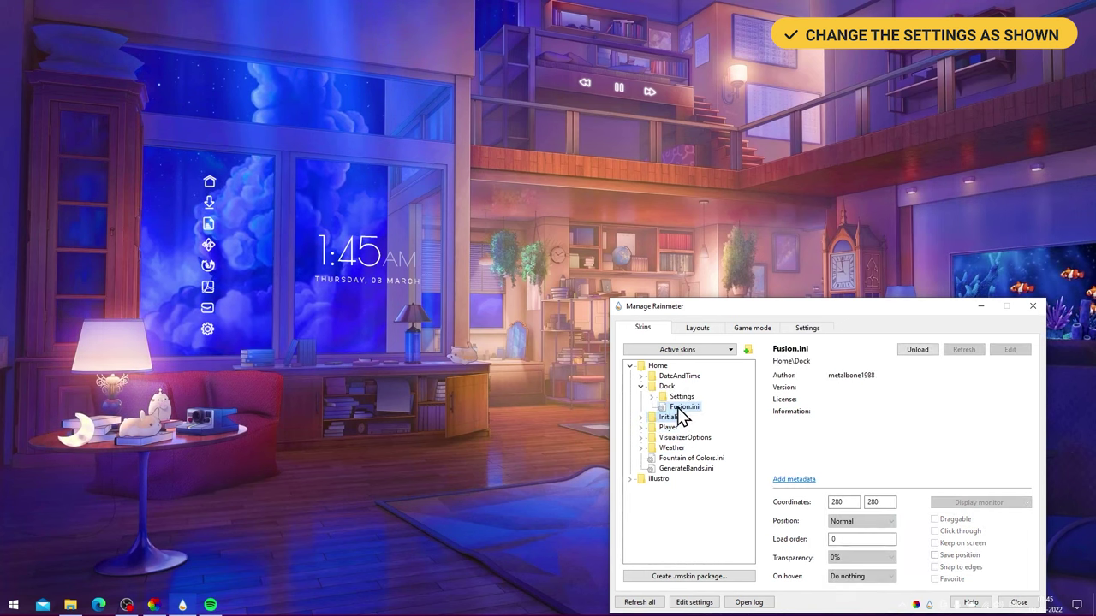
pyautogui.click(829, 521)
pyautogui.click(856, 567)
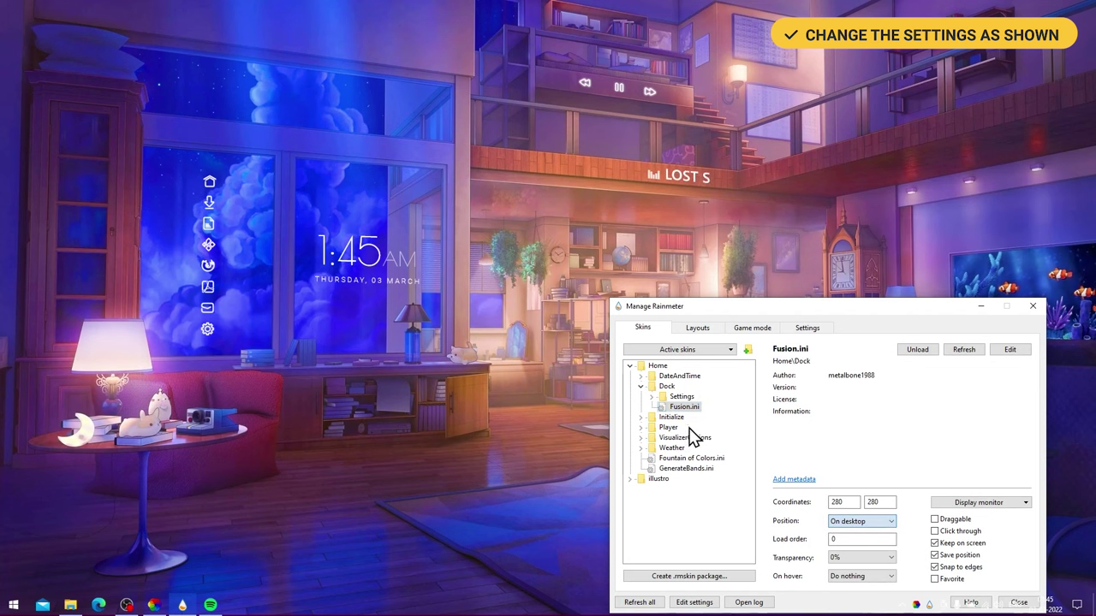
# - Set the Position of the DateAndTime folder's Time.ini skin to On desktop
pyautogui.click(641, 386)
pyautogui.click(641, 376)
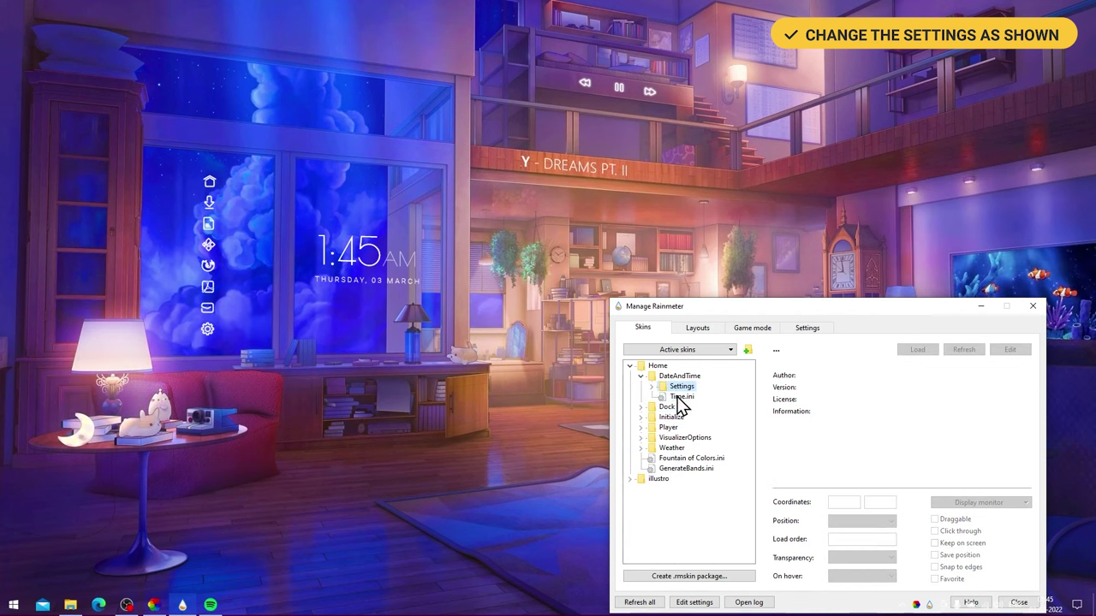
pyautogui.click(680, 396)
pyautogui.click(856, 567)
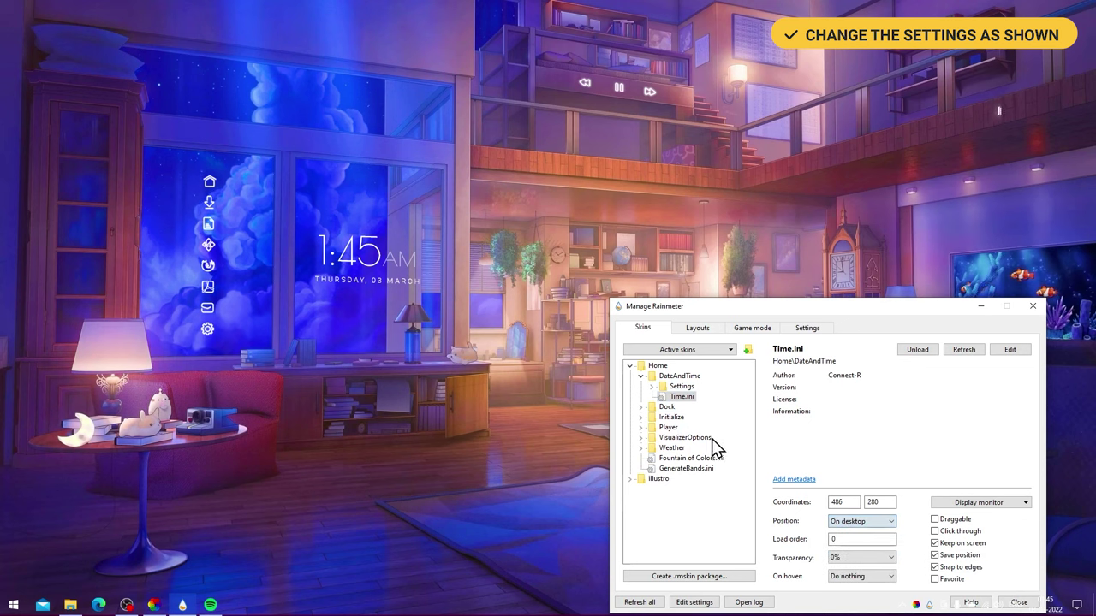
# - Load Only Current Conditions.ini from the Weather folder
pyautogui.click(640, 375)
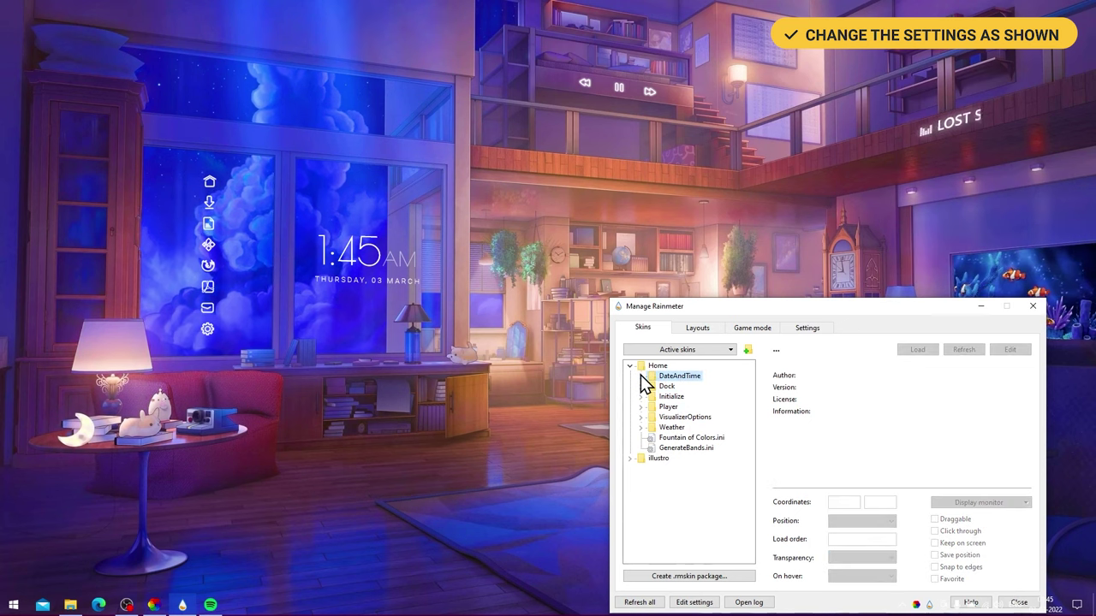
pyautogui.click(673, 419)
pyautogui.click(641, 427)
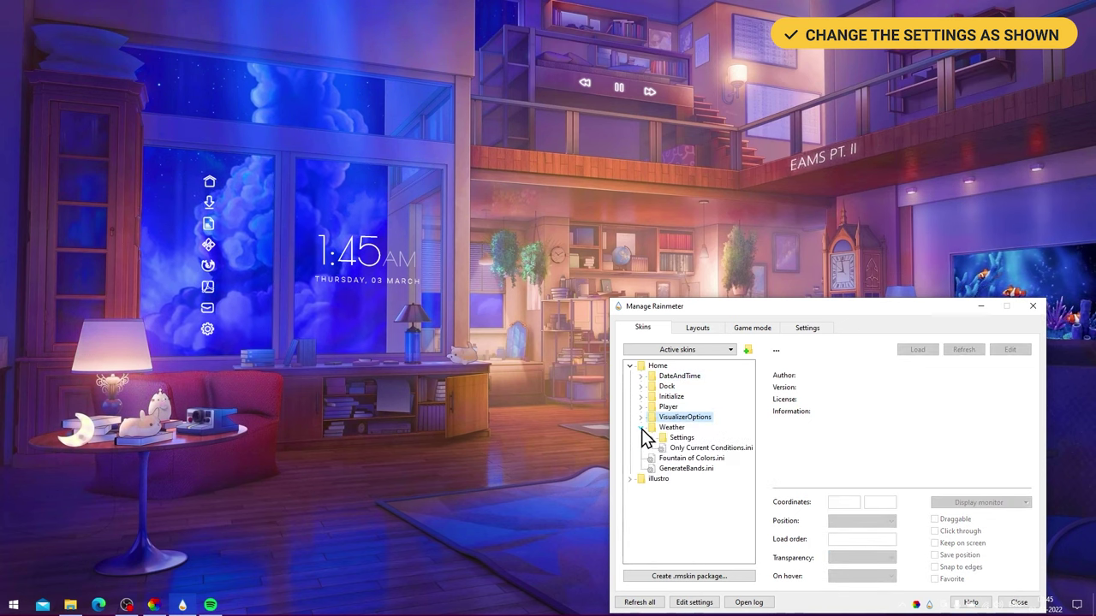
pyautogui.click(658, 428)
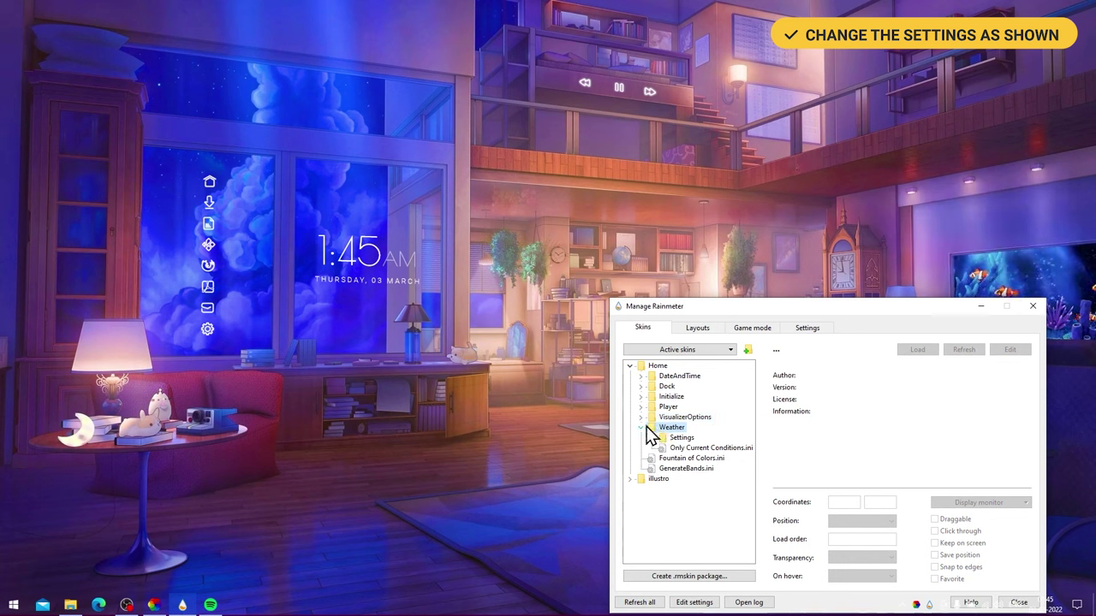
pyautogui.rightClick(689, 452)
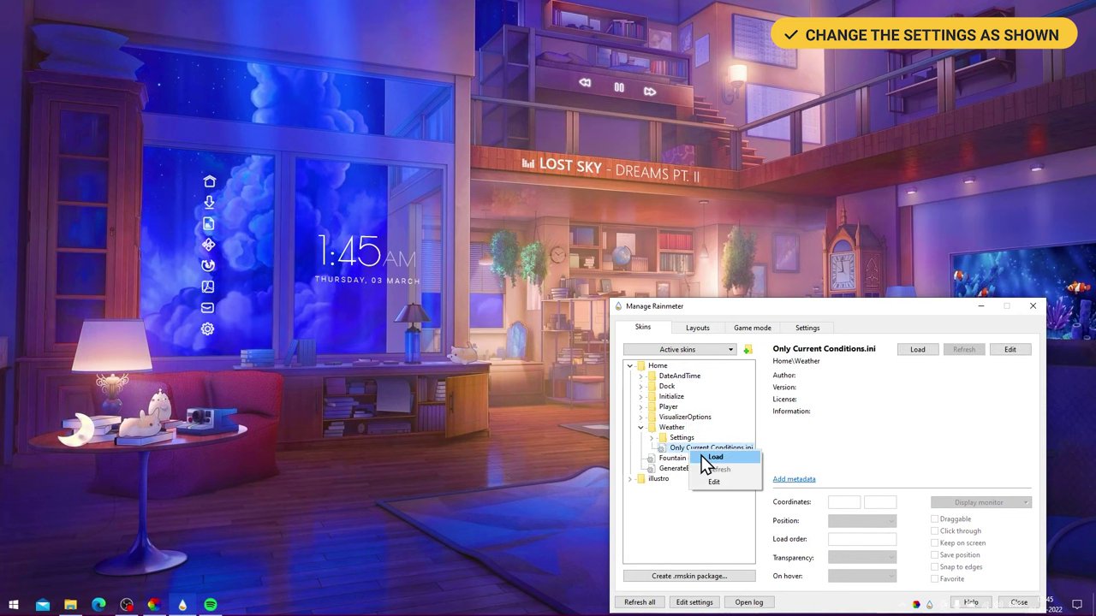
pyautogui.click(702, 461)
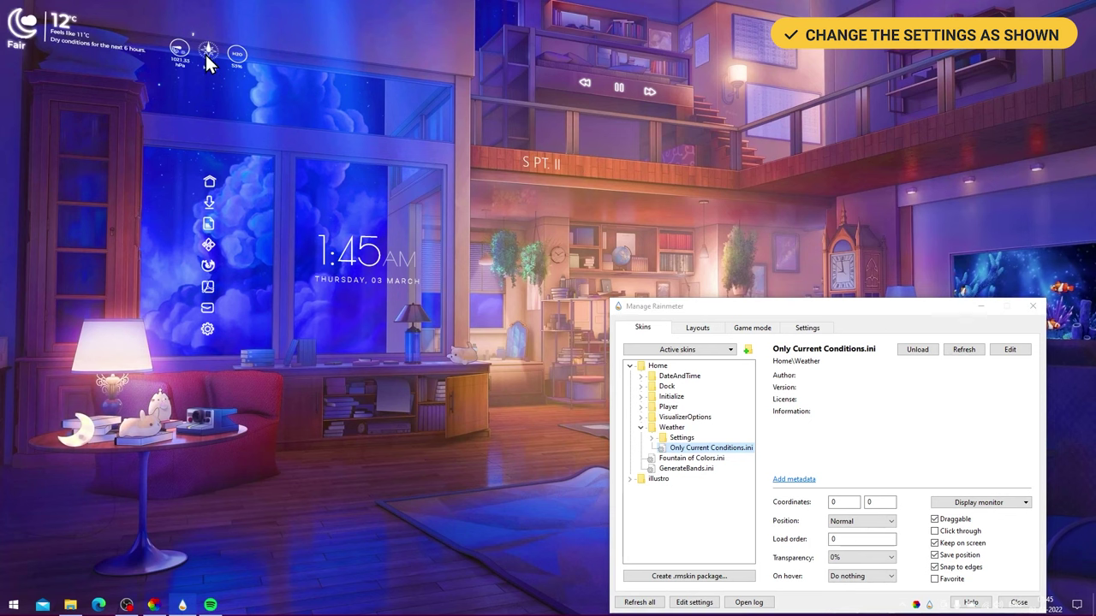
# - Place the weather skin in the wallpaper's upper window pane at about 296, 100 and set its Position to On desktop
pyautogui.moveTo(205, 54); pyautogui.dragTo(374, 112)
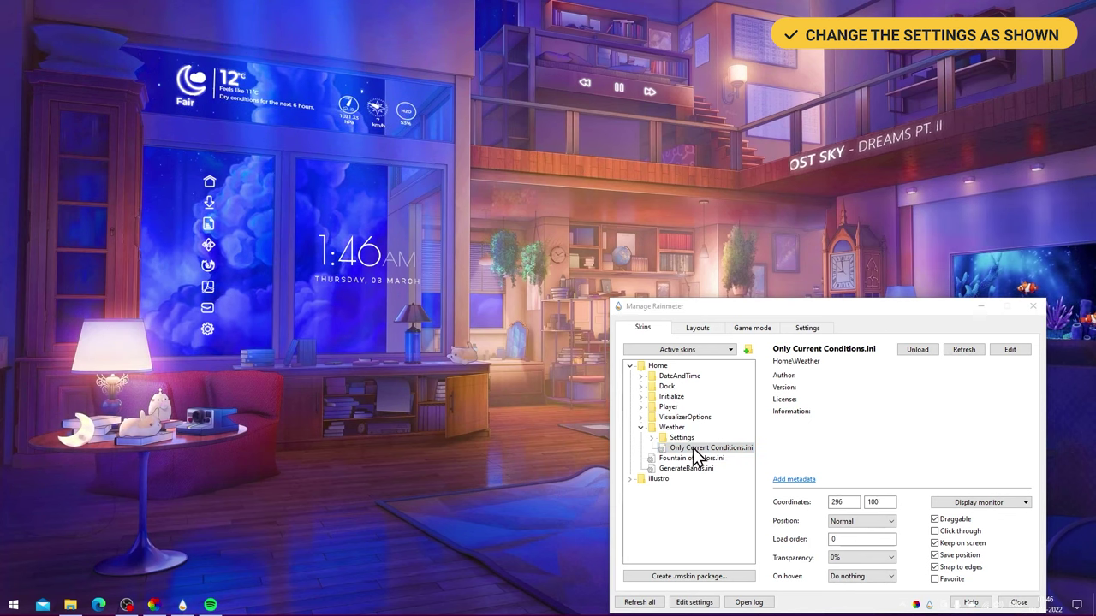
pyautogui.click(873, 521)
pyautogui.click(874, 533)
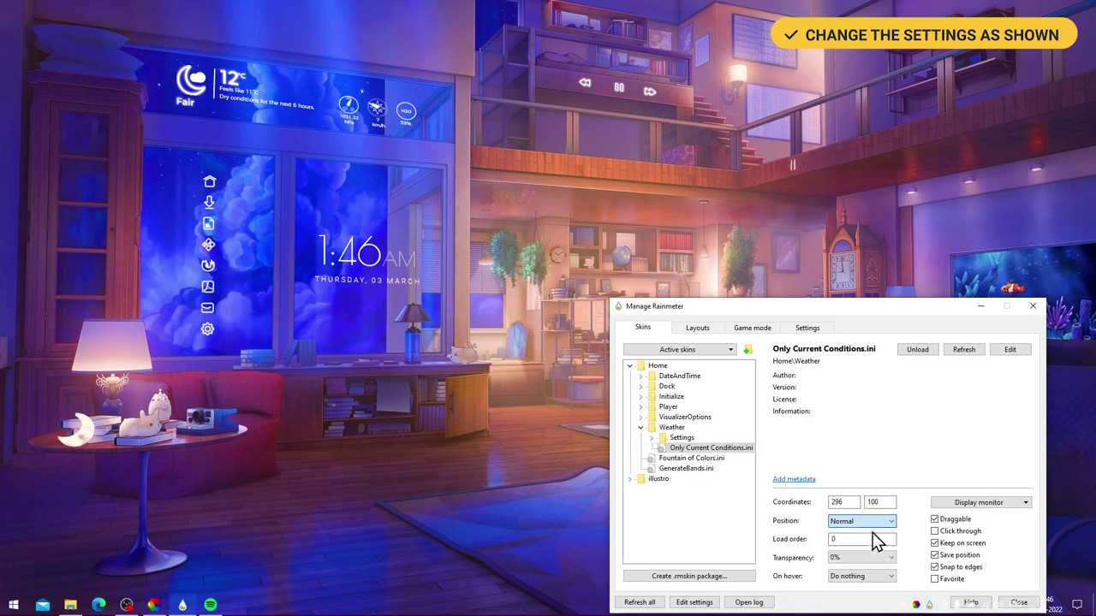
# - Load Home.ini from the Weather folder's Settings subfolder, move its panel over the window, and show its Settings page
pyautogui.click(651, 439)
pyautogui.click(683, 439)
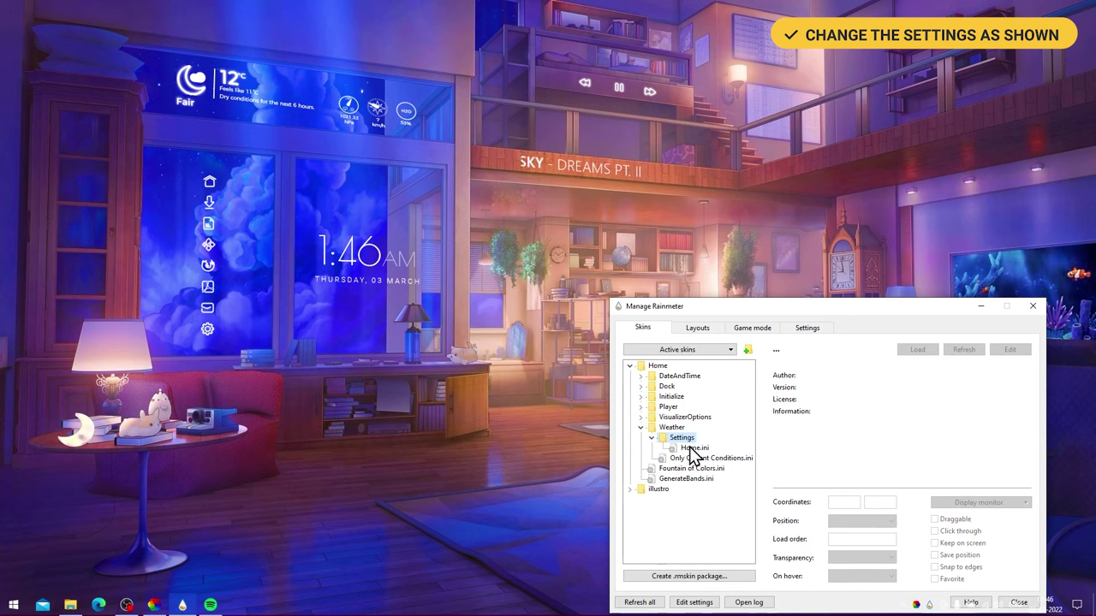
pyautogui.click(692, 447)
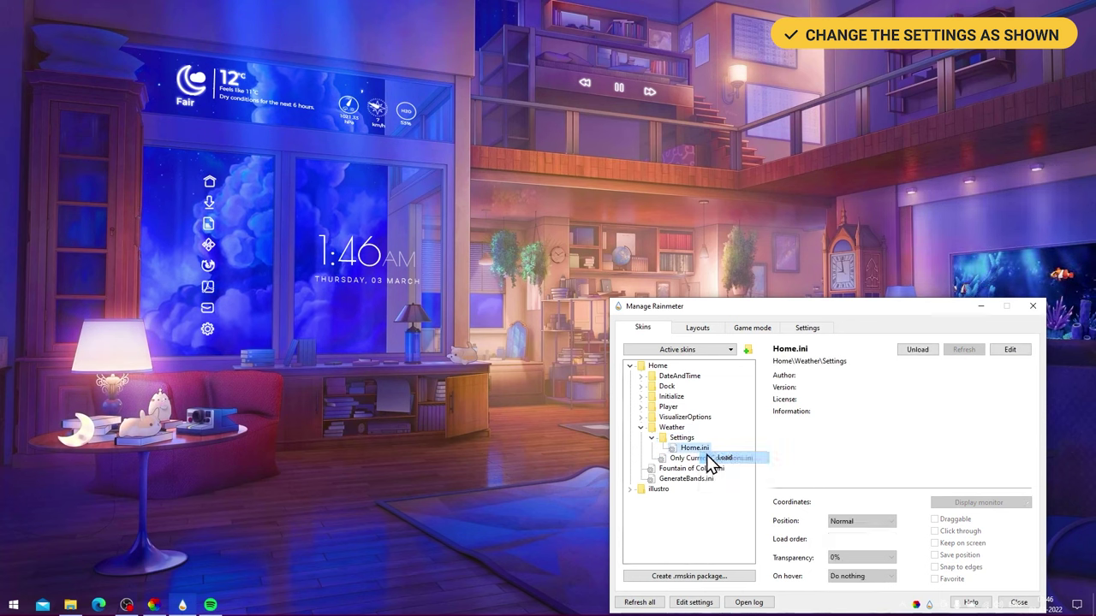
pyautogui.click(707, 457)
pyautogui.moveTo(116, 36); pyautogui.dragTo(263, 208)
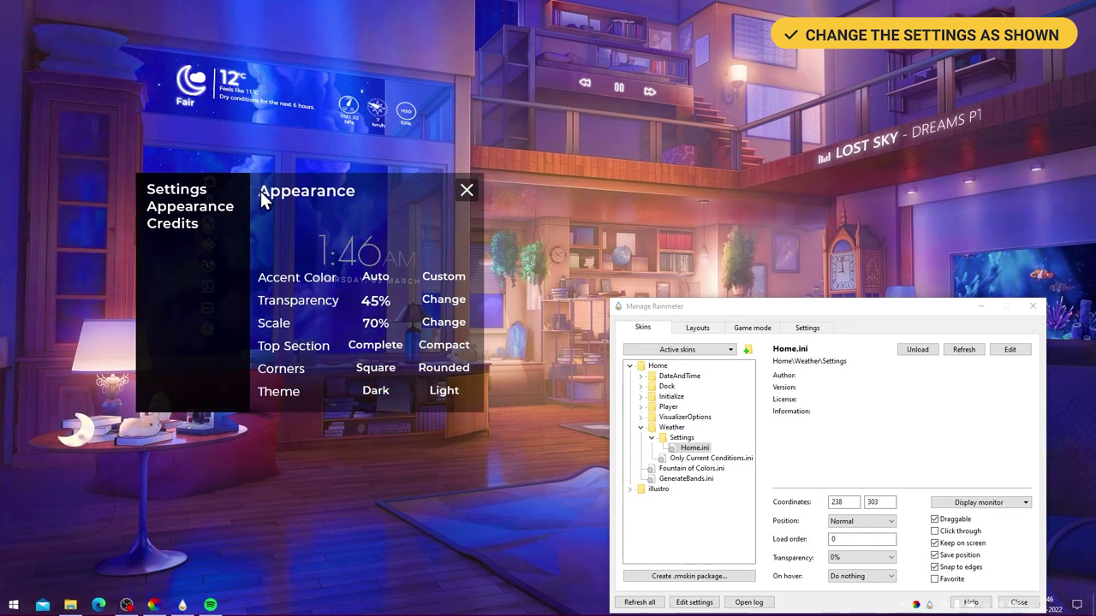
pyautogui.click(192, 195)
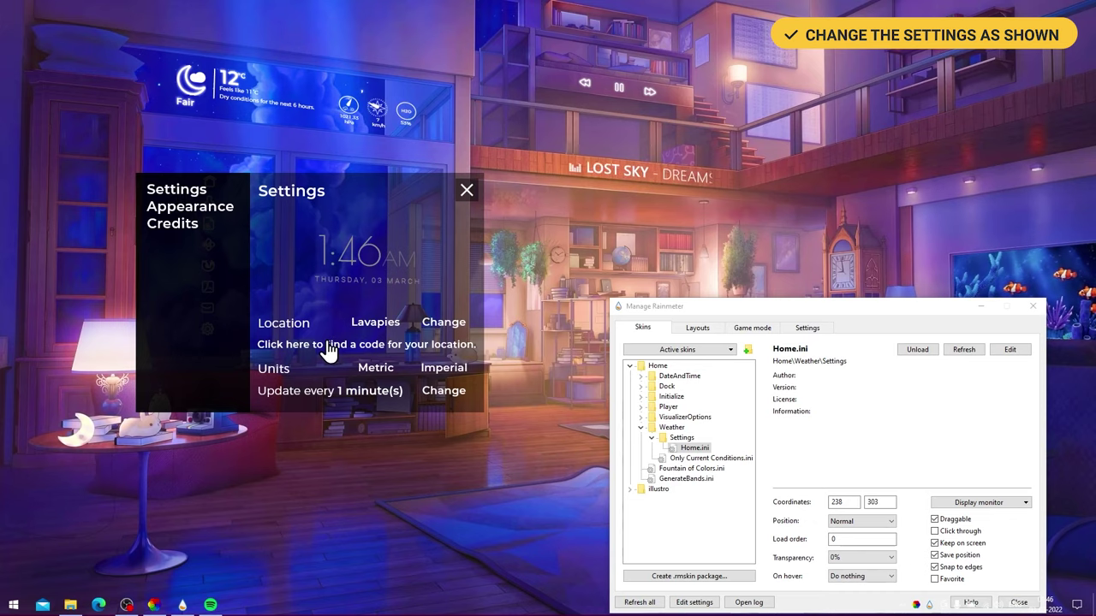
# - Open the weather location code website from the weather settings and search for Mumbai
pyautogui.click(368, 351)
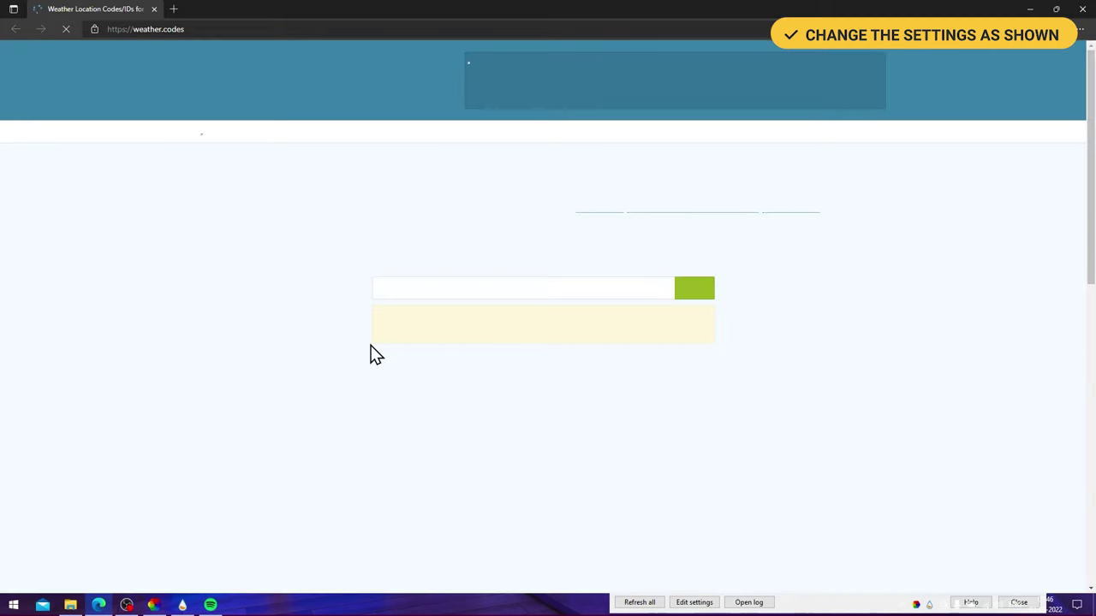
pyautogui.click(468, 299)
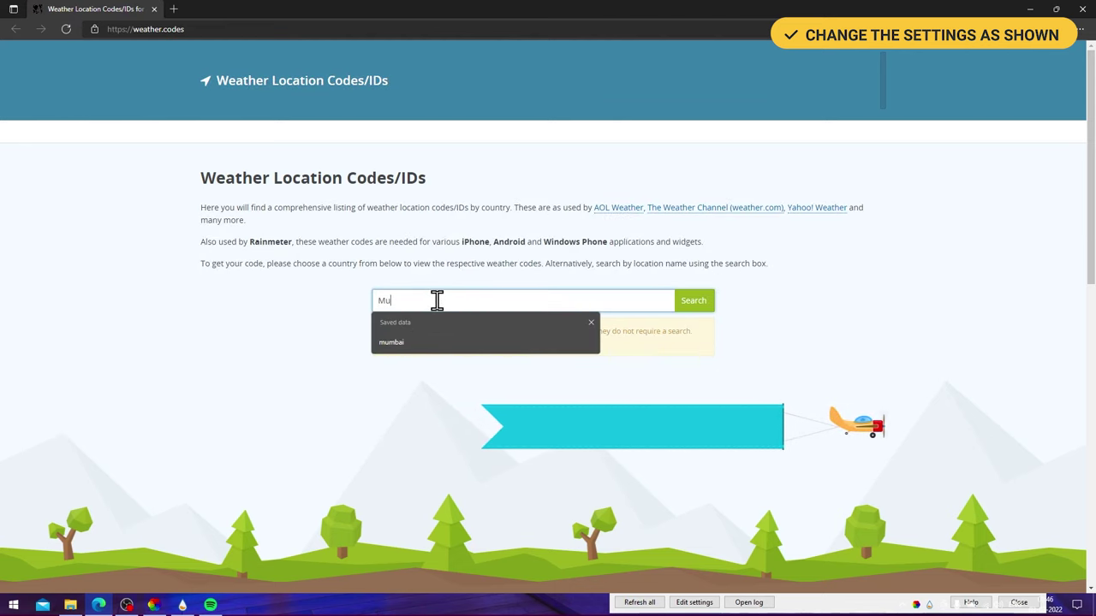
pyautogui.click(693, 304)
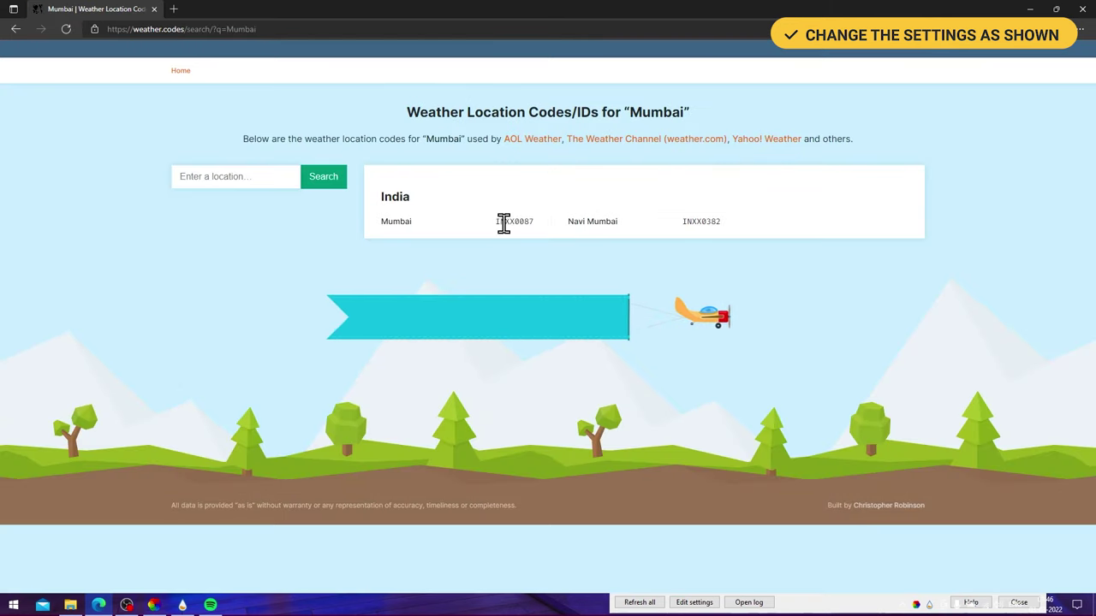
# - Copy Mumbai's location code INXX0087 and minimize the browser
pyautogui.doubleClick(514, 220)
pyautogui.rightClick(516, 224)
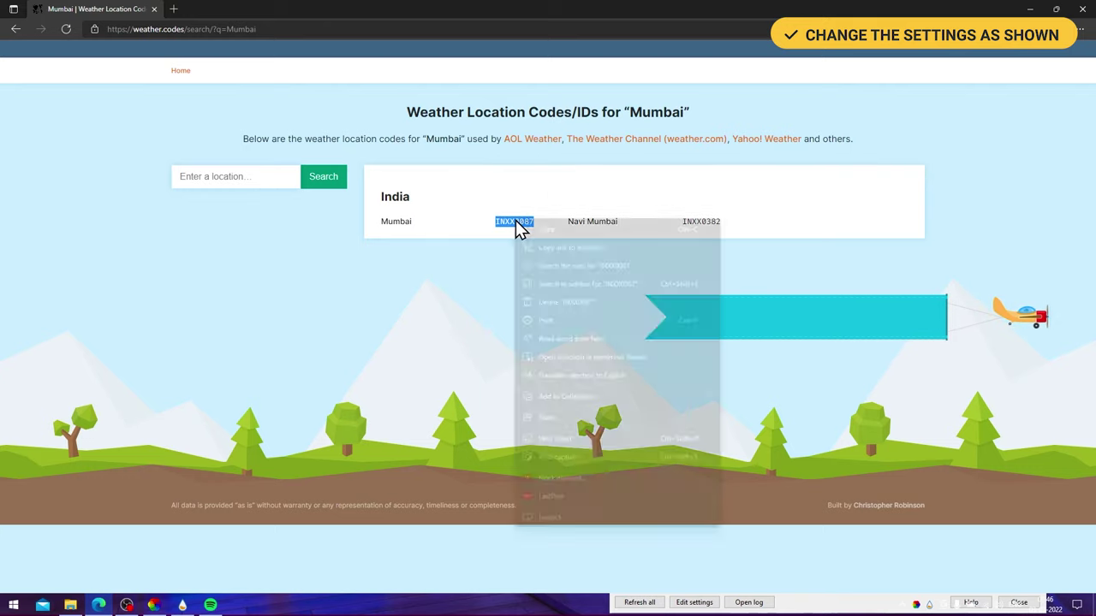
pyautogui.click(520, 229)
pyautogui.click(1028, 8)
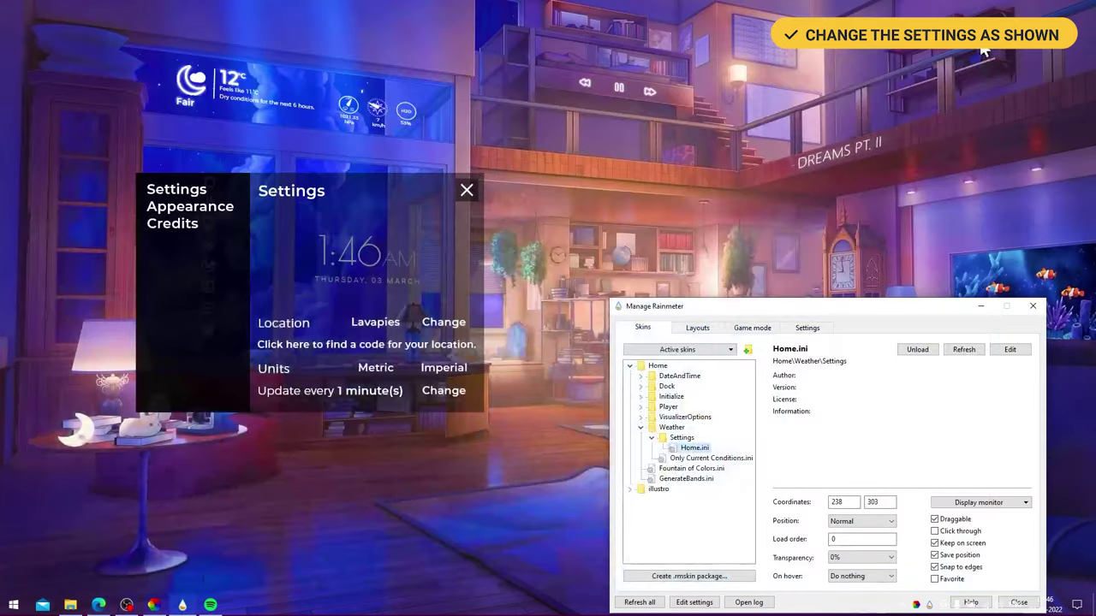
# - Set the weather location to Mumbai by entering the copied code INXX0087
pyautogui.click(443, 325)
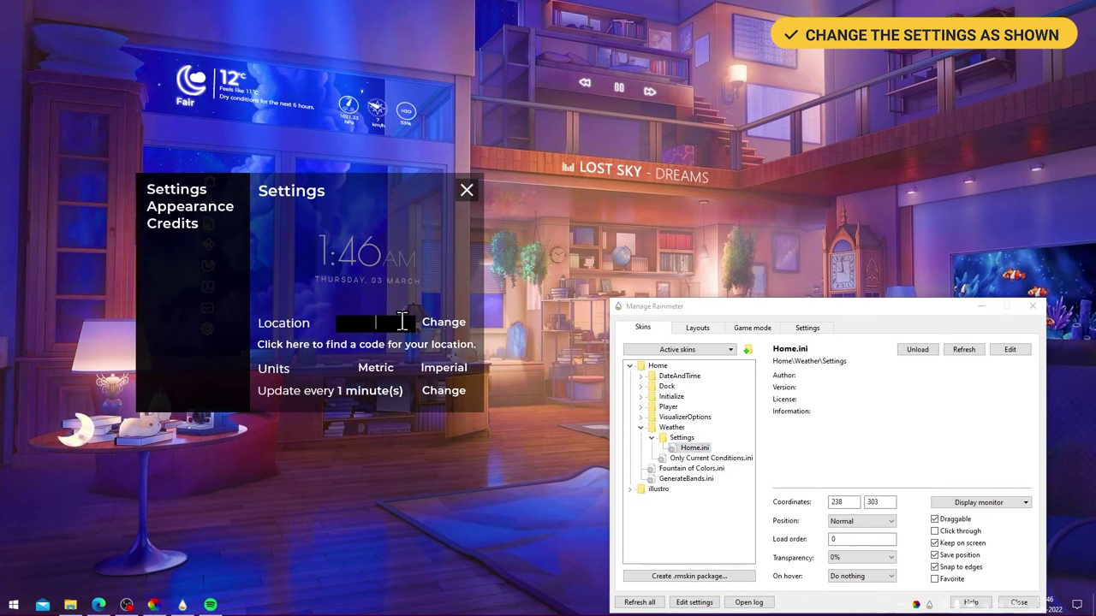
pyautogui.rightClick(400, 322)
pyautogui.click(431, 368)
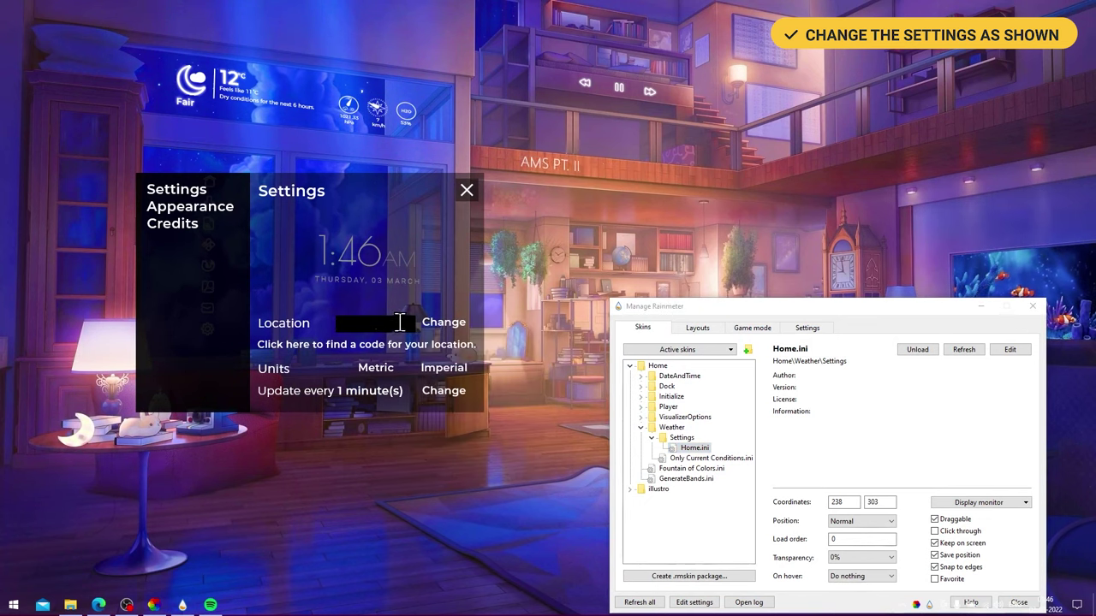
pyautogui.doubleClick(401, 322)
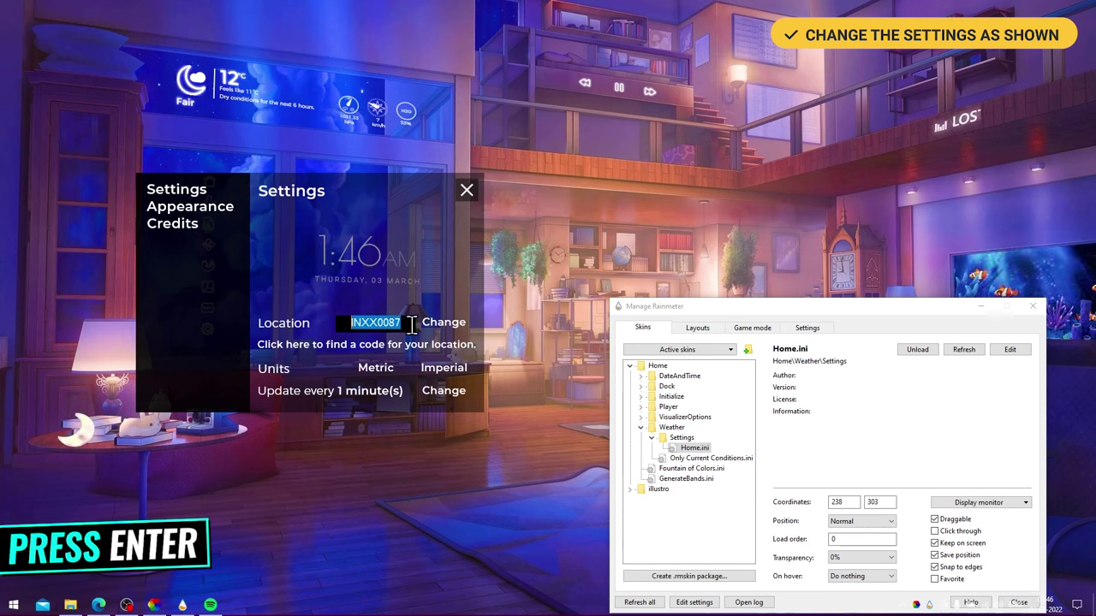
pyautogui.press('Return')
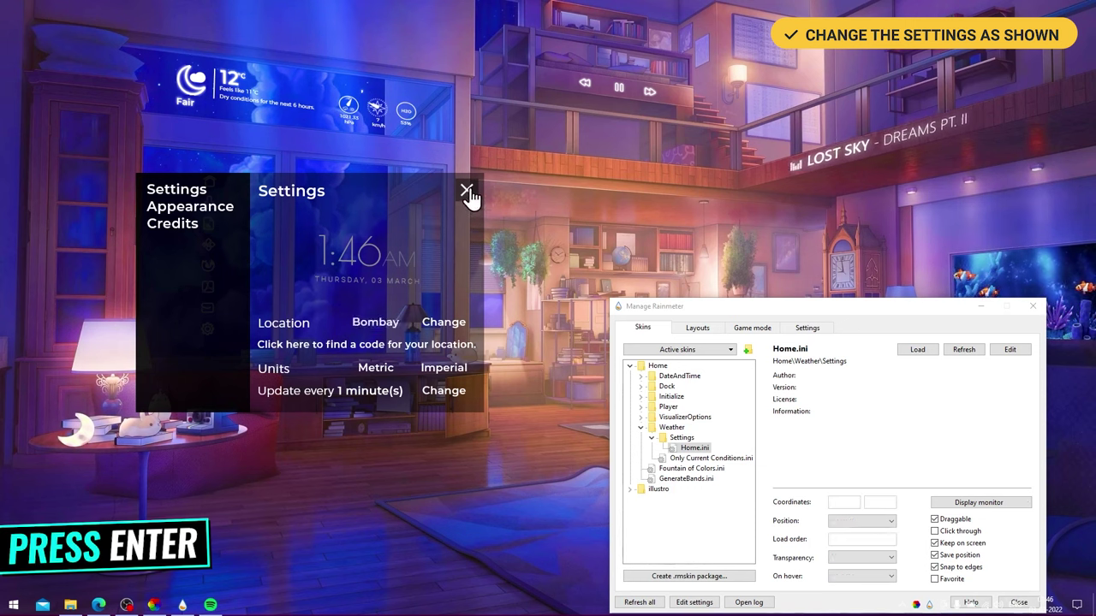
# - Close the weather settings panel and refresh all Rainmeter skins
pyautogui.click(467, 191)
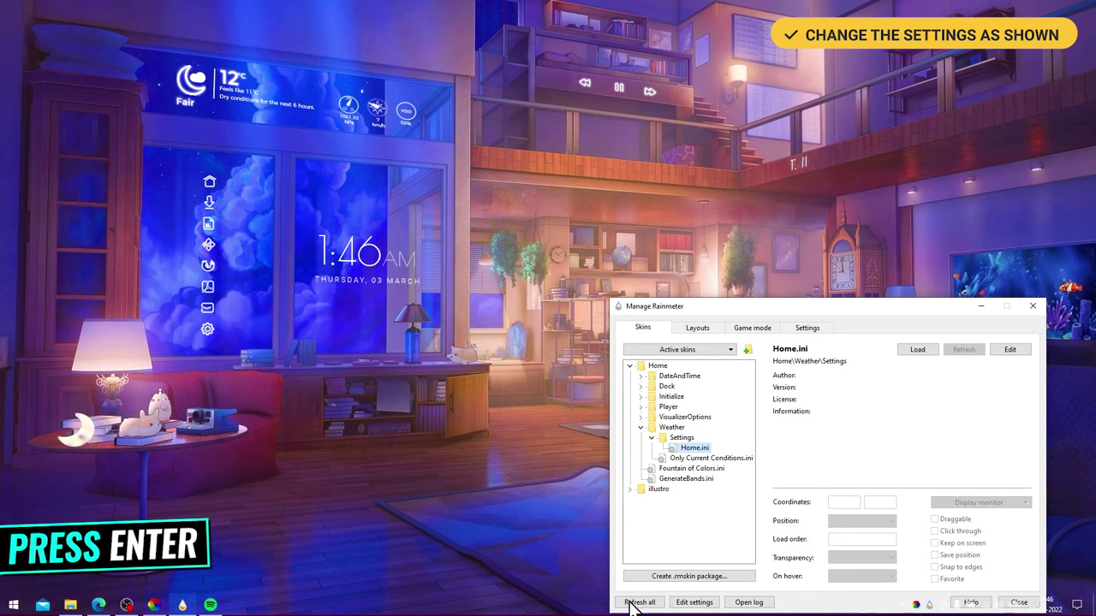
pyautogui.moveTo(632, 308); pyautogui.dragTo(619, 228)
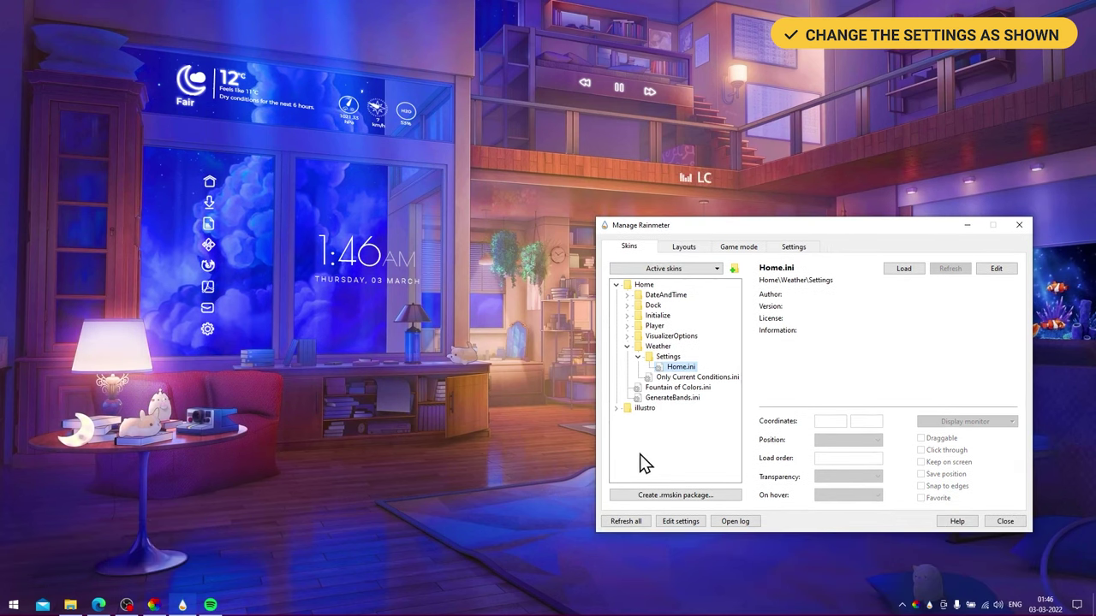
pyautogui.click(620, 523)
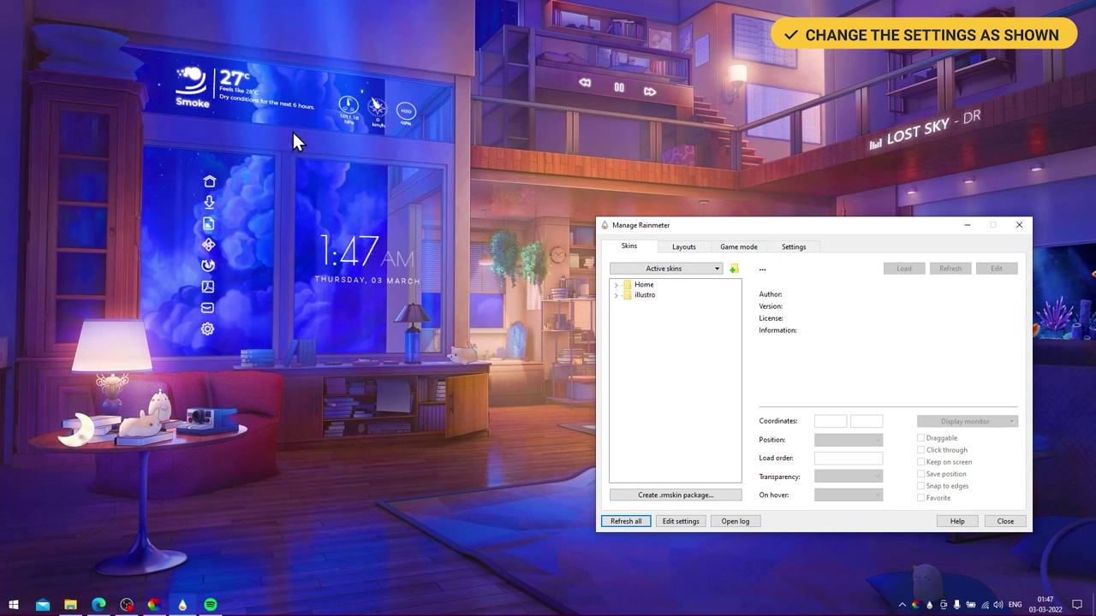
# - Load Fountain of Colors.ini from the Home skin and place the visualizer along the wallpaper's balcony railing at about 1326, 114
pyautogui.doubleClick(622, 287)
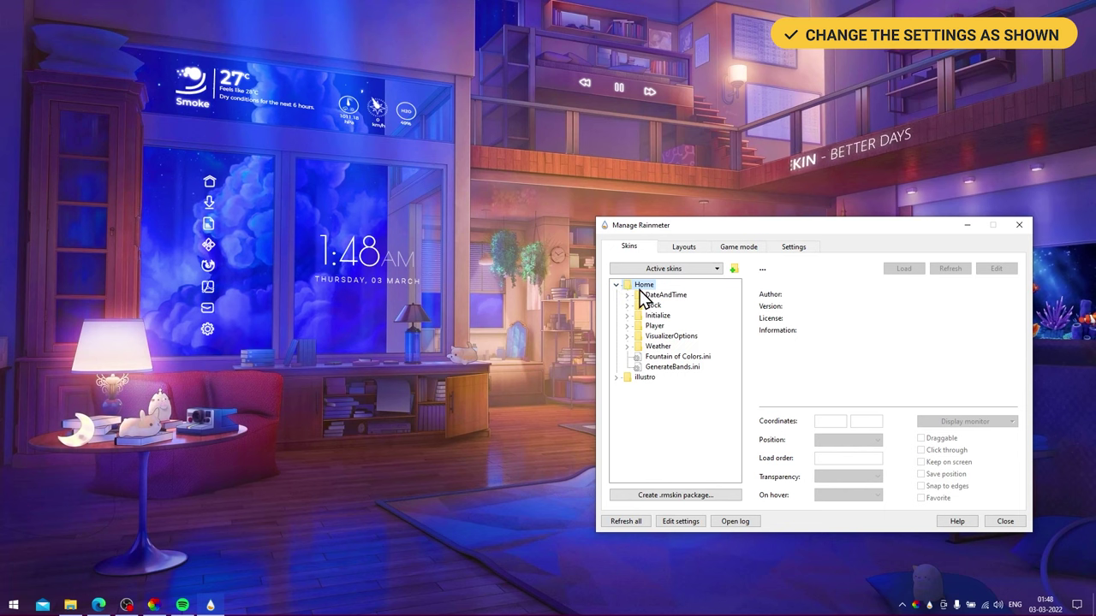
pyautogui.rightClick(670, 357)
pyautogui.click(683, 364)
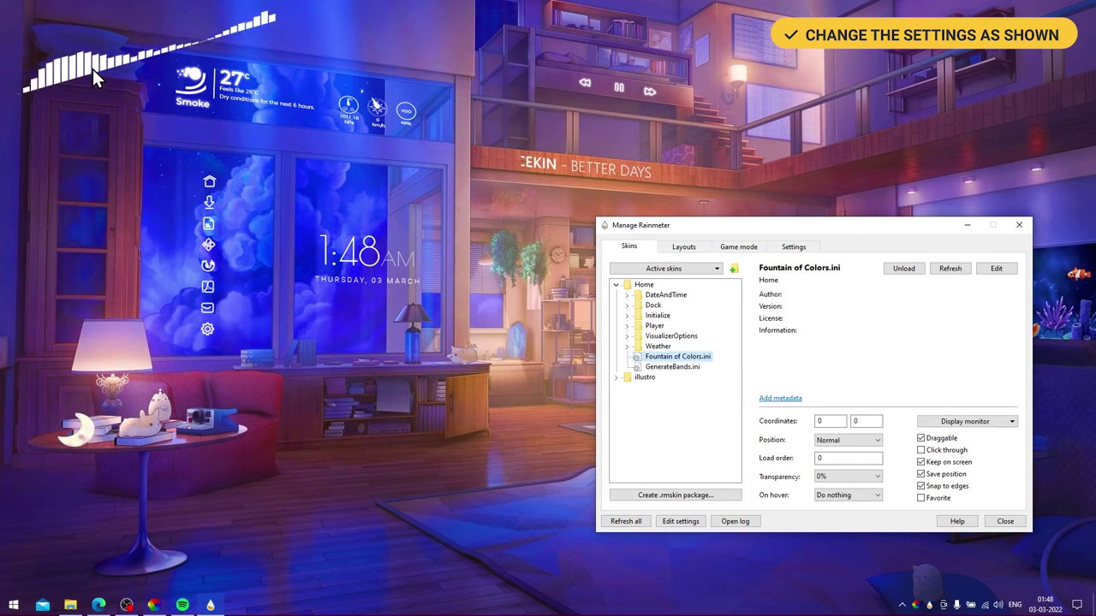
pyautogui.moveTo(92, 68); pyautogui.dragTo(848, 136)
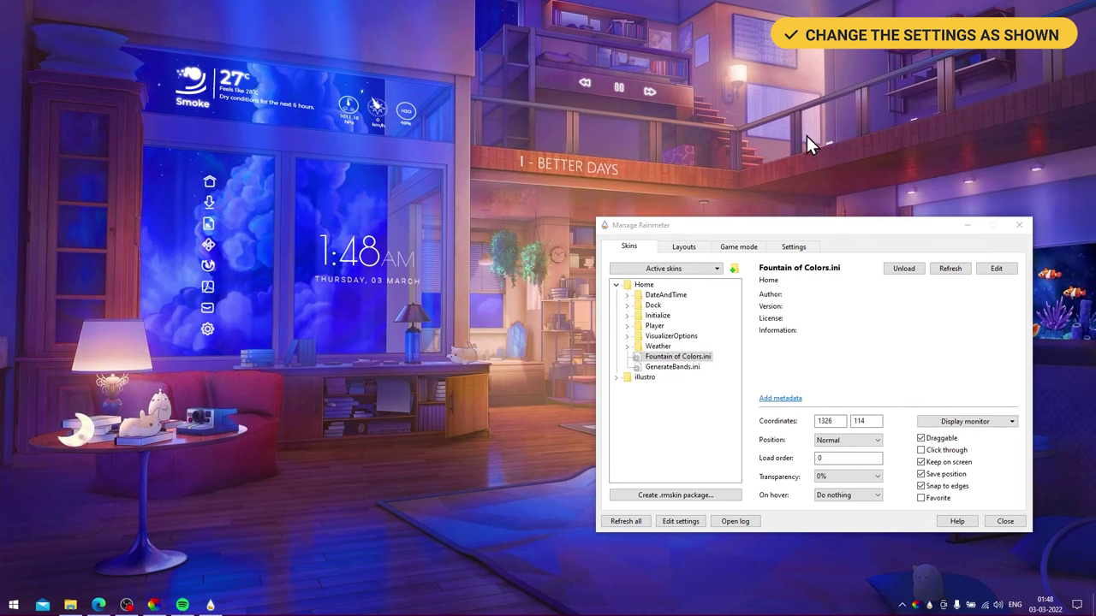
# - Set the visualizer's Position to On desktop, make it non-draggable, and close the Rainmeter manager
pyautogui.click(851, 440)
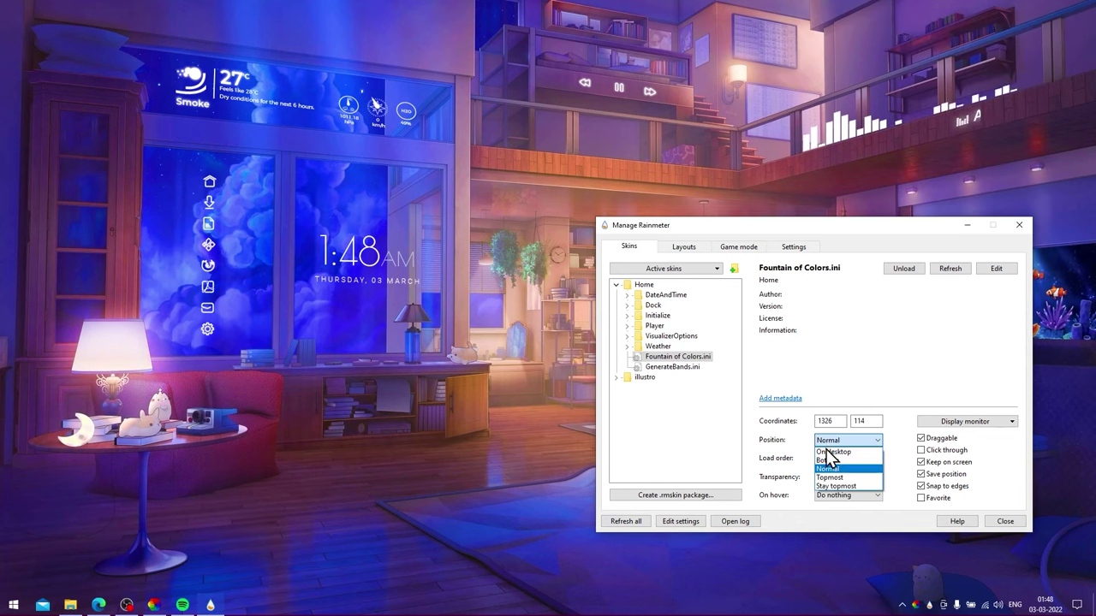
pyautogui.click(843, 487)
pyautogui.click(921, 439)
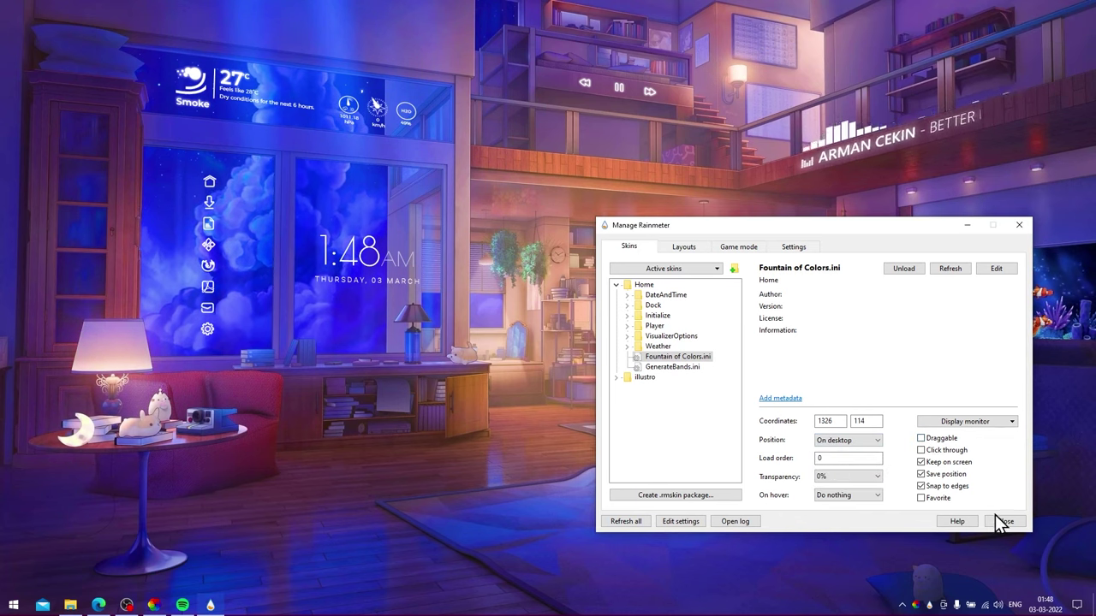
pyautogui.click(1001, 522)
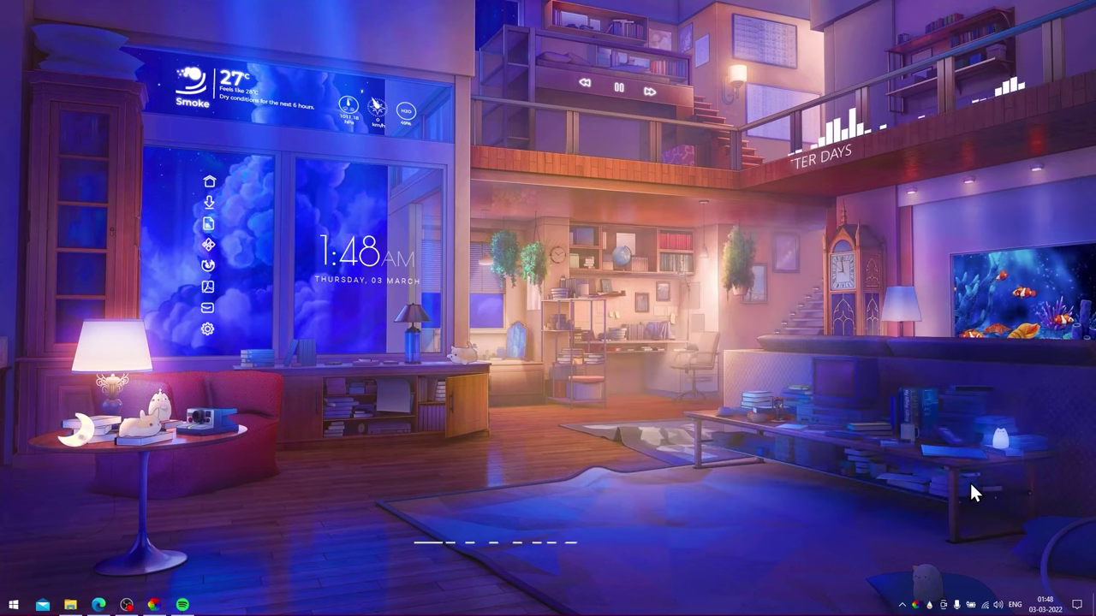